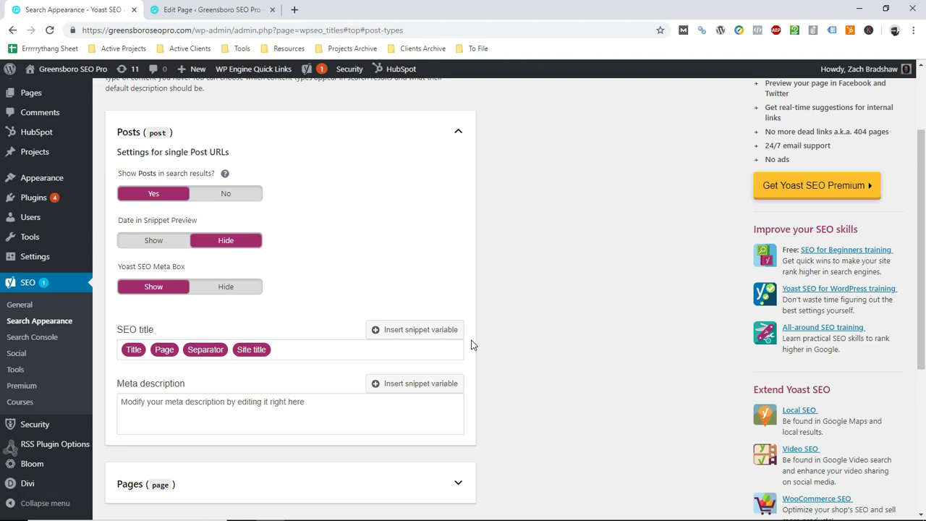
Step: Review the General search appearance settings with the title separator choices, and return to the Content Types settings
scroll(471, 345, up, 1)
click(434, 313)
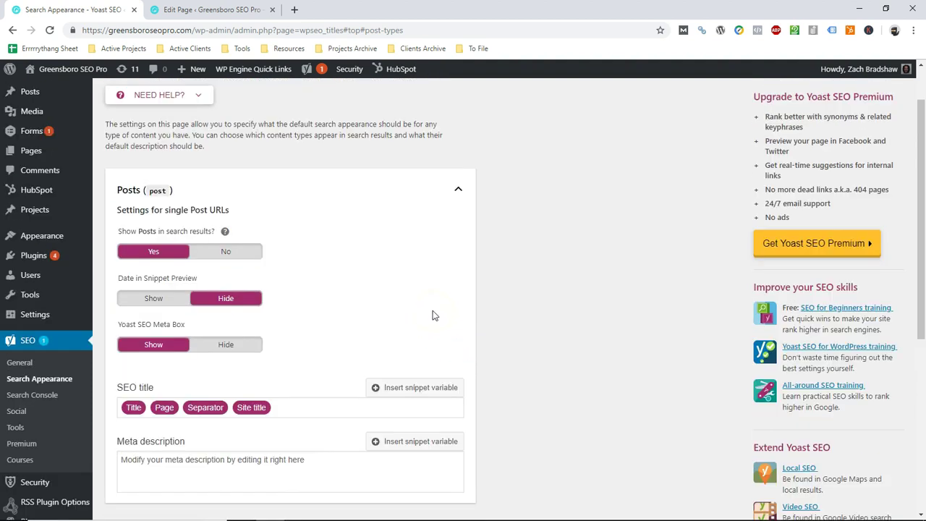
click(44, 378)
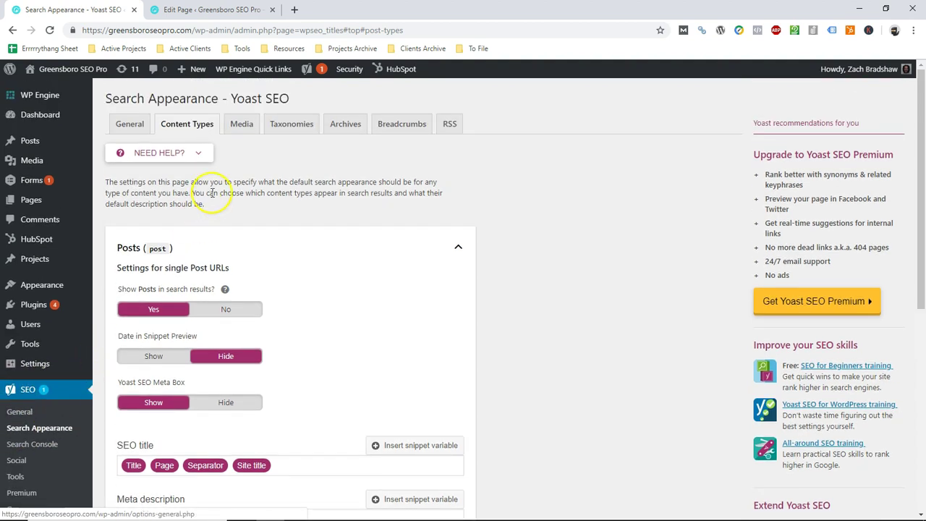
click(128, 126)
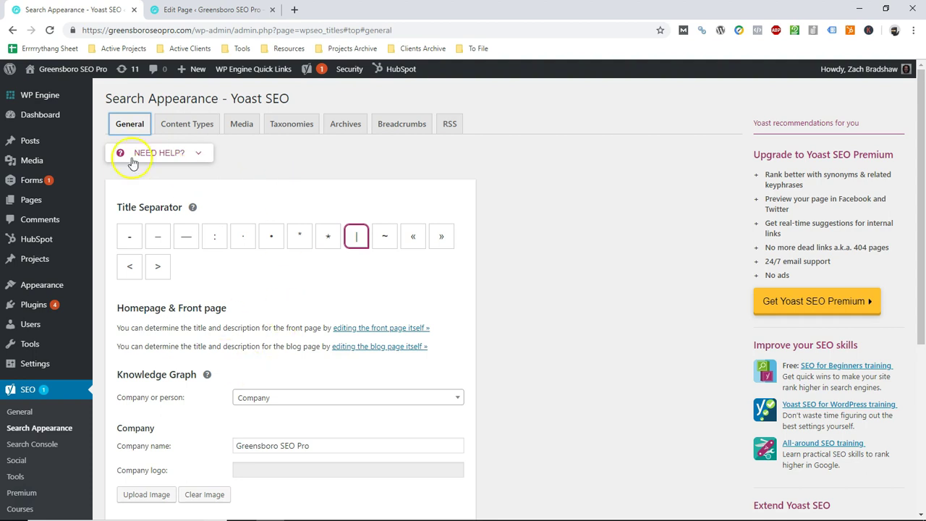
click(181, 127)
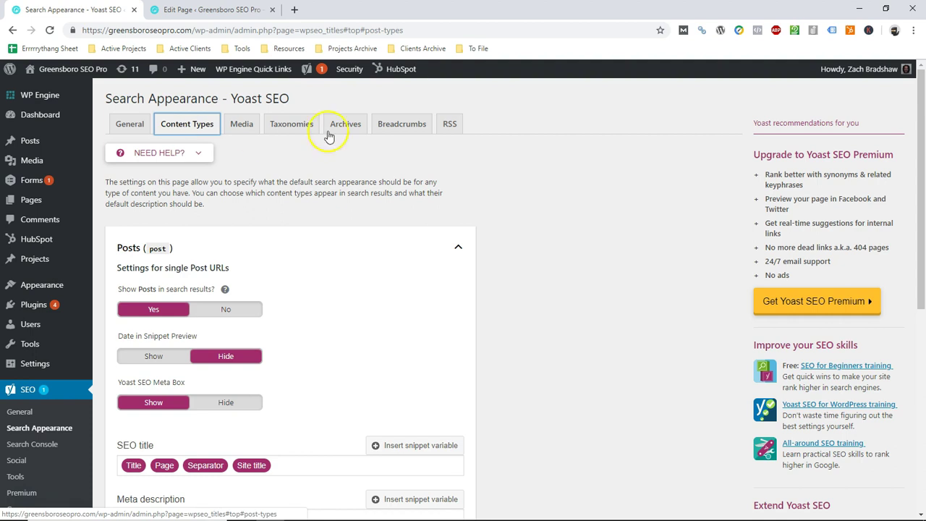
Step: Try to insert a snippet variable in the Posts meta description
scroll(398, 161, down, 2)
click(317, 289)
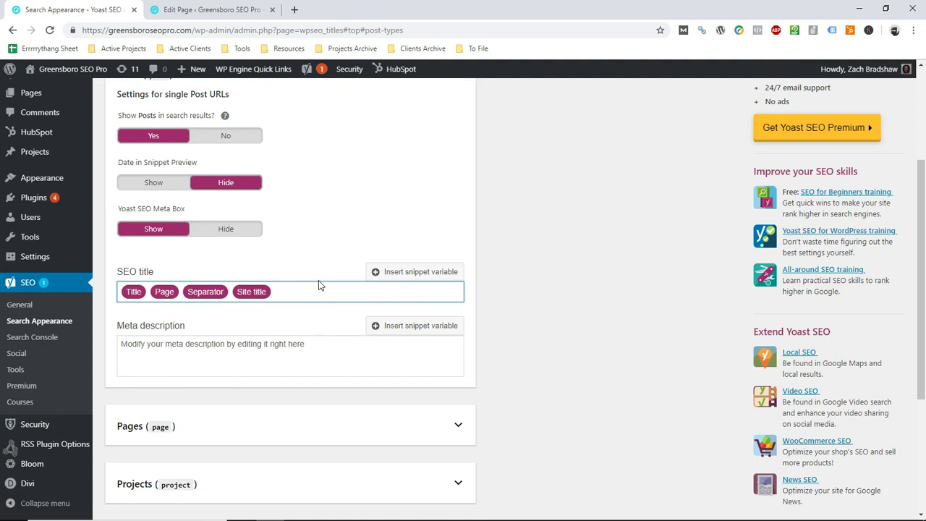
click(331, 366)
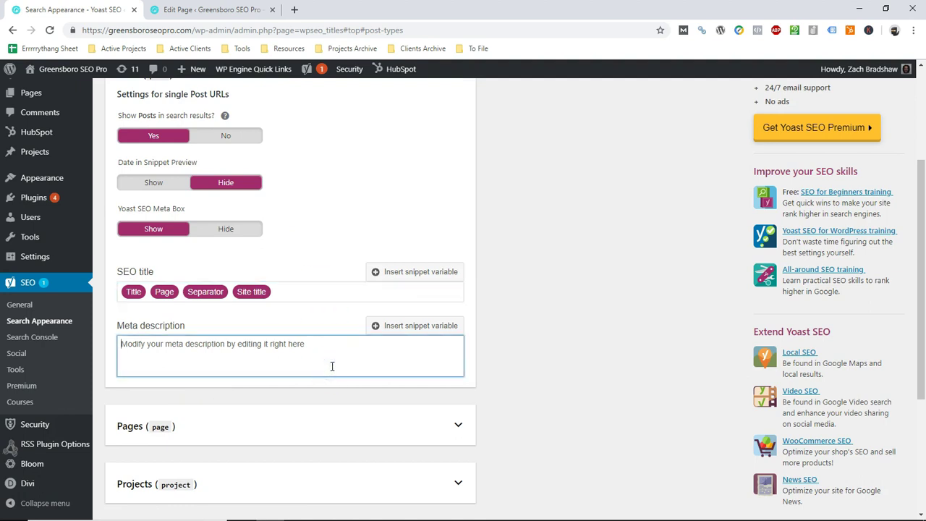
click(393, 326)
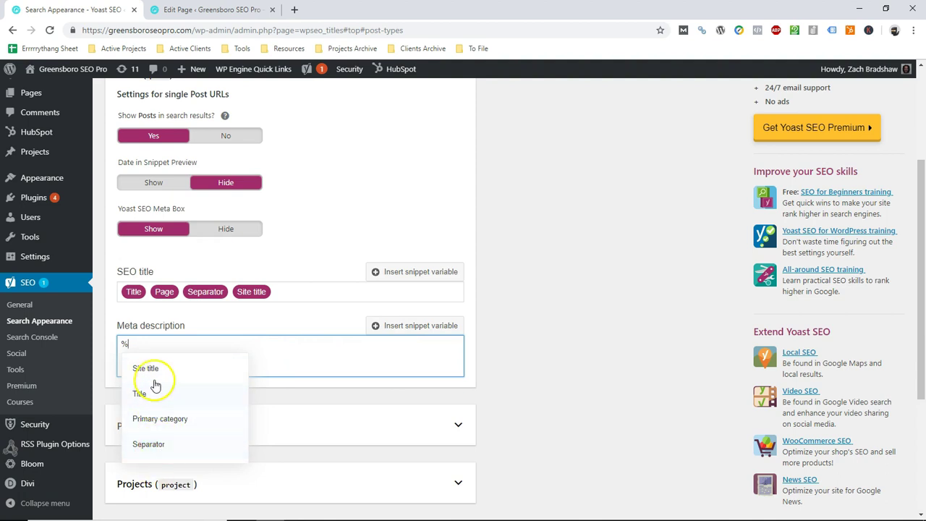
key(BackSpace)
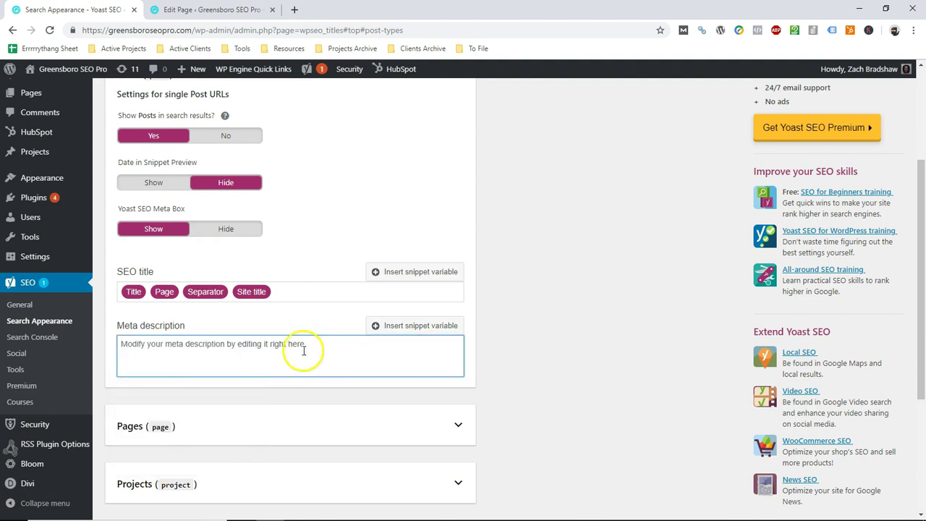
Step: Remove the Page variable from the Posts SEO title template
click(279, 292)
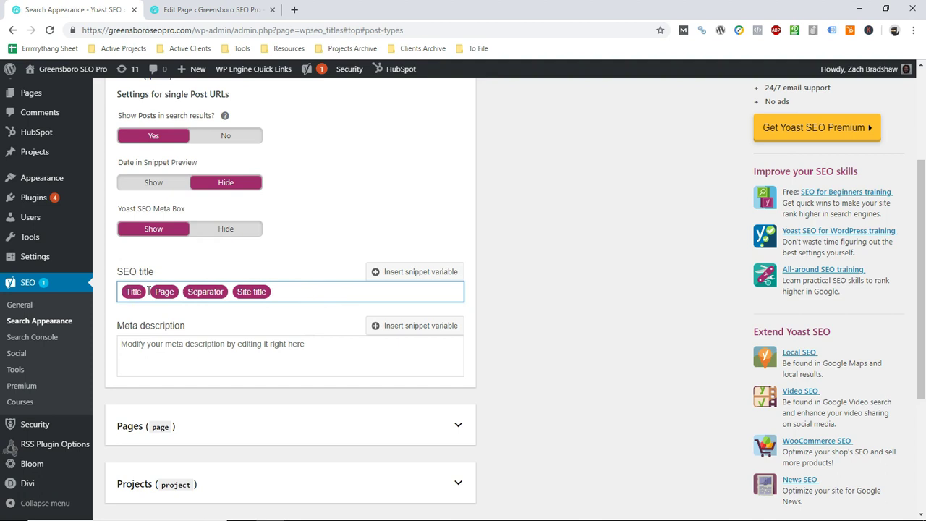
click(180, 290)
key(BackSpace)
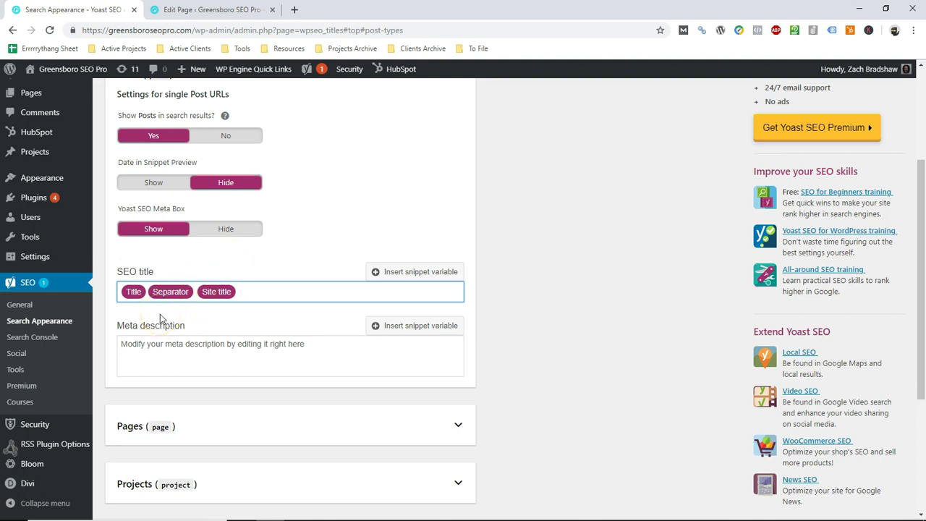
Step: Check the title separator in the General settings and review the Posts settings under Content Types
scroll(160, 314, up, 3)
click(133, 125)
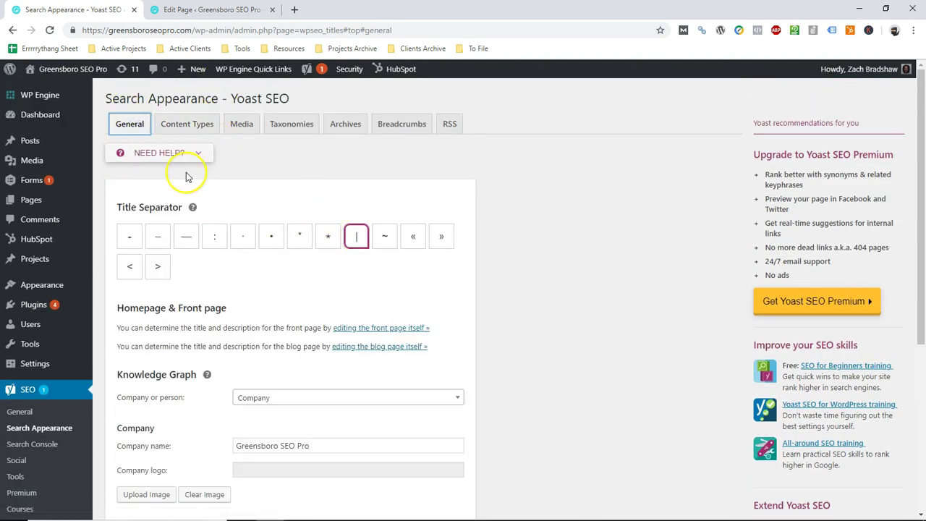
click(182, 118)
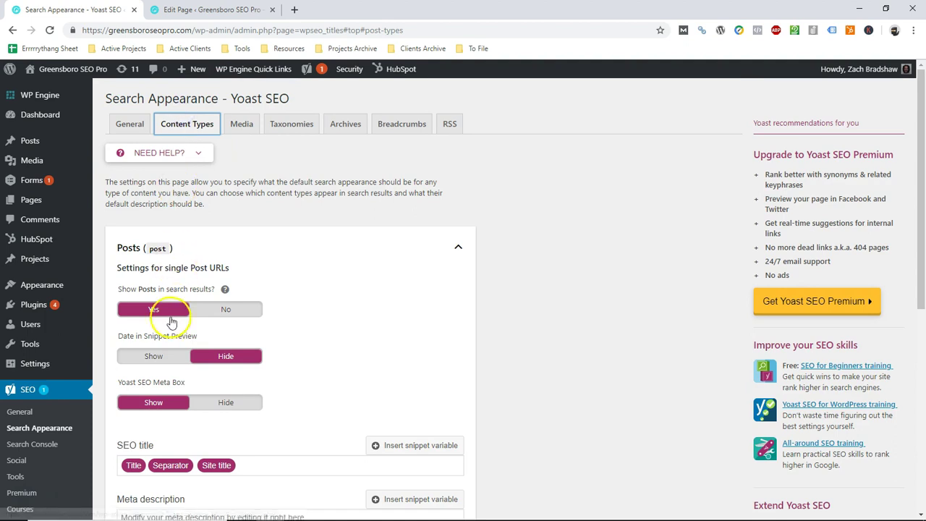
scroll(176, 321, down, 1)
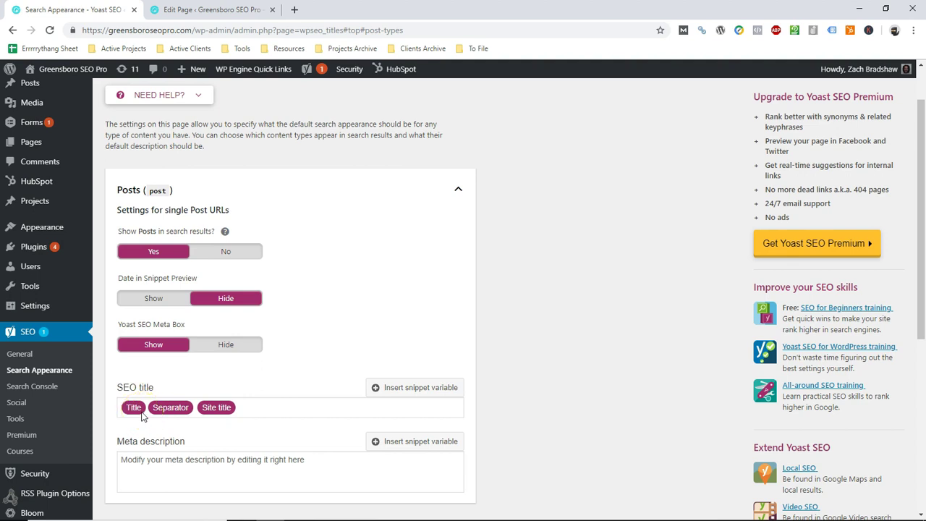
click(269, 408)
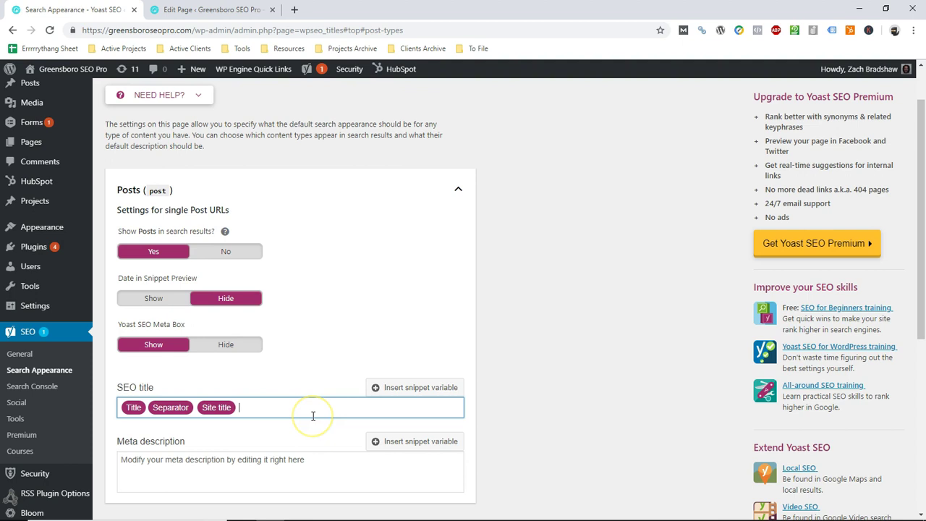
scroll(299, 378, down, 2)
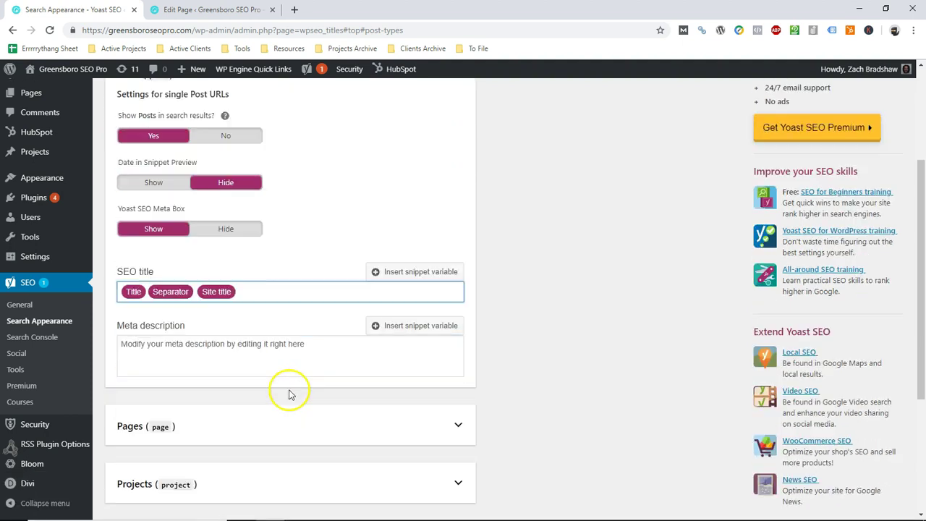
scroll(287, 385, up, 3)
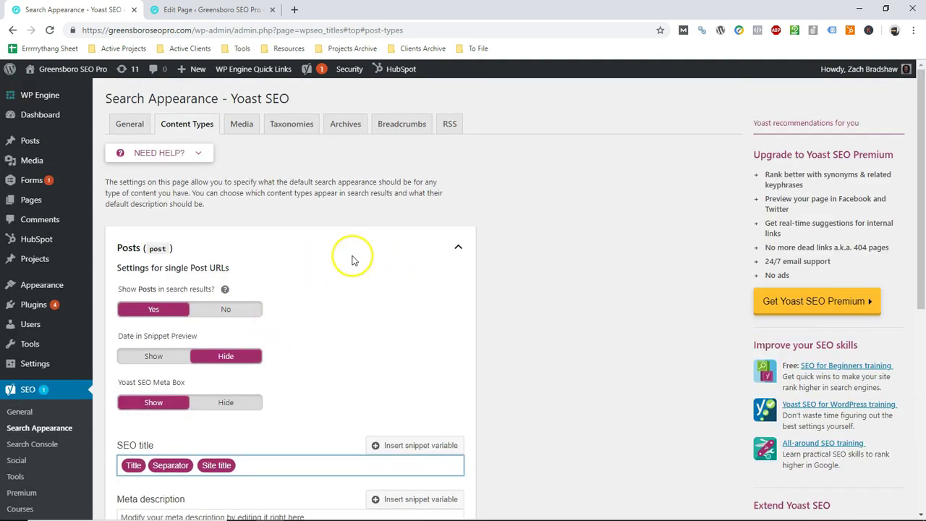
scroll(181, 256, down, 1)
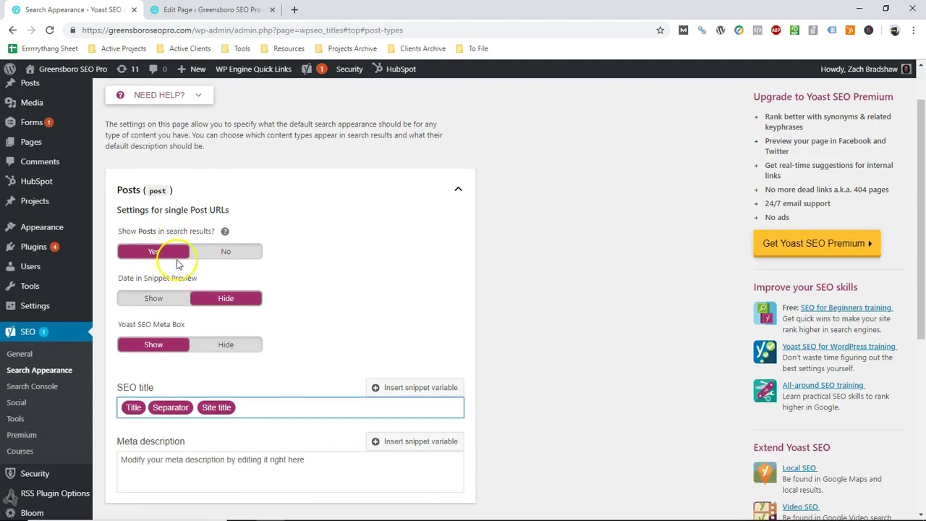
Step: Expand the Pages and Projects content types and review their search, SEO title and archive settings
scroll(217, 395, down, 4)
scroll(283, 260, down, 1)
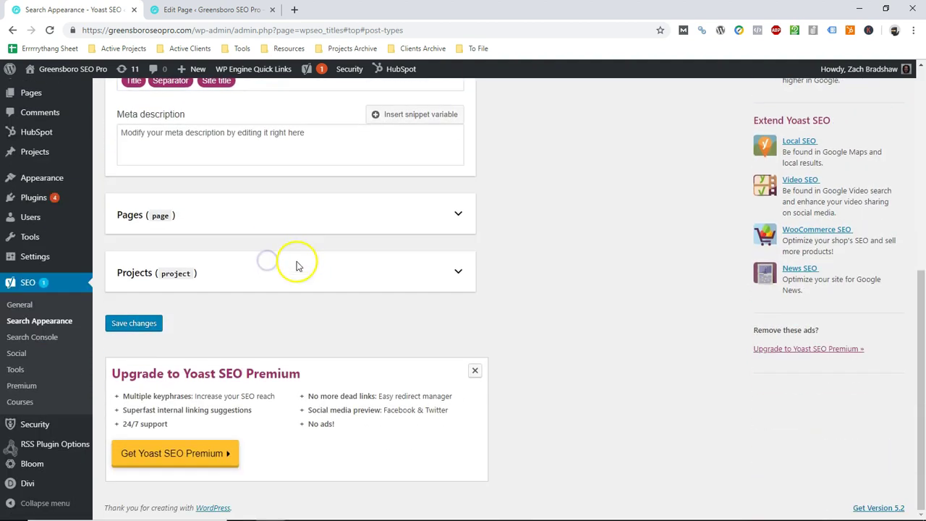
click(374, 212)
scroll(378, 252, down, 3)
scroll(383, 268, down, 2)
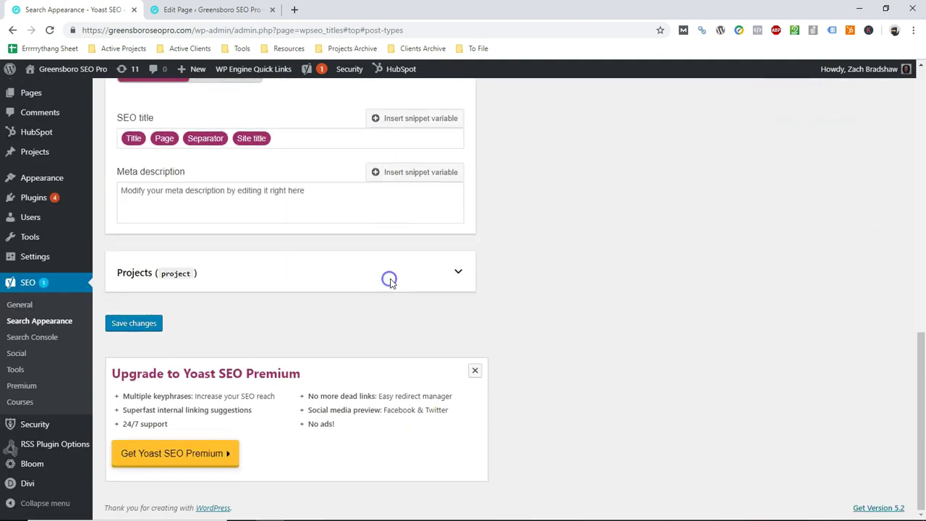
click(424, 278)
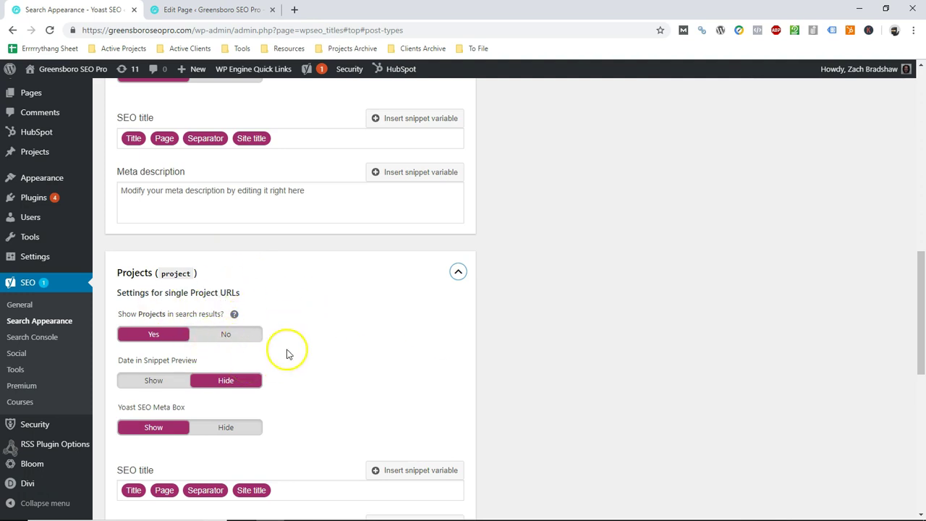
scroll(326, 337, up, 1)
scroll(227, 314, down, 3)
scroll(285, 368, down, 3)
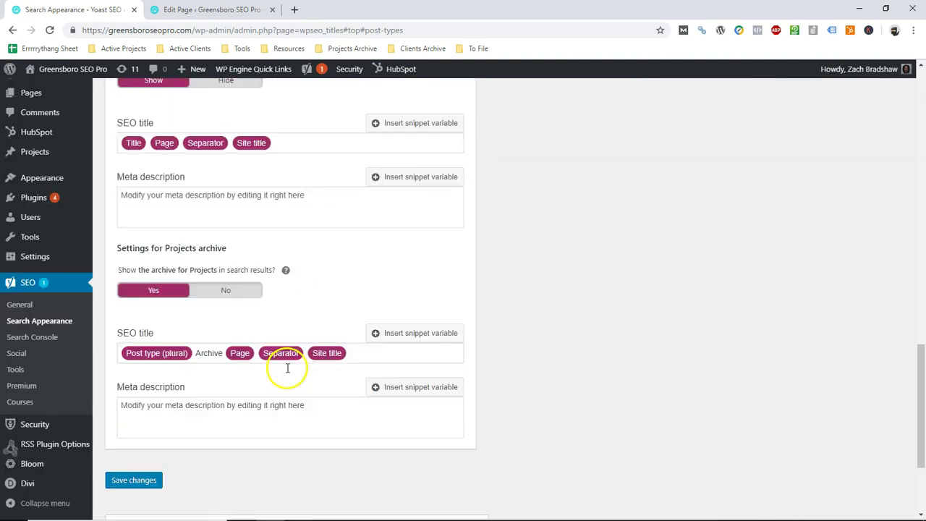
scroll(289, 376, up, 12)
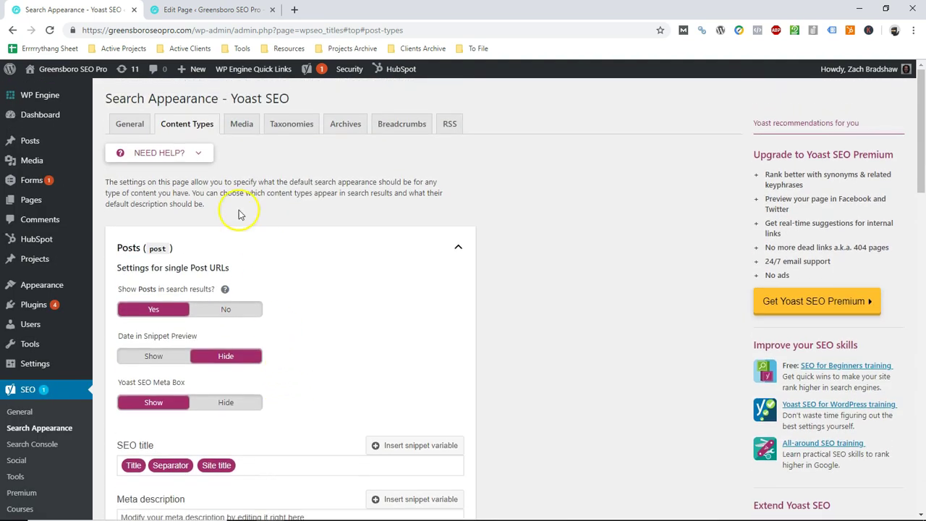
Step: Set the Media option for redirecting attachment URLs to No and read the warning about attachment URLs
click(240, 124)
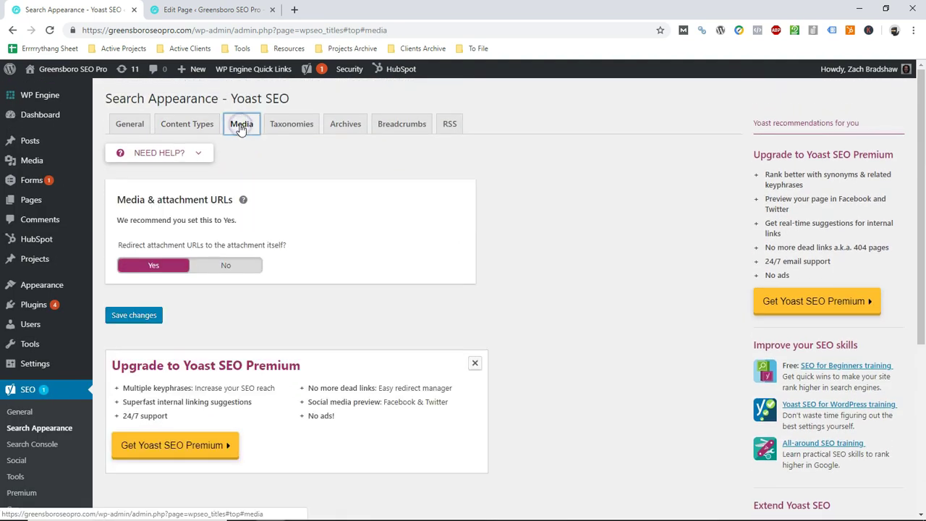
click(212, 267)
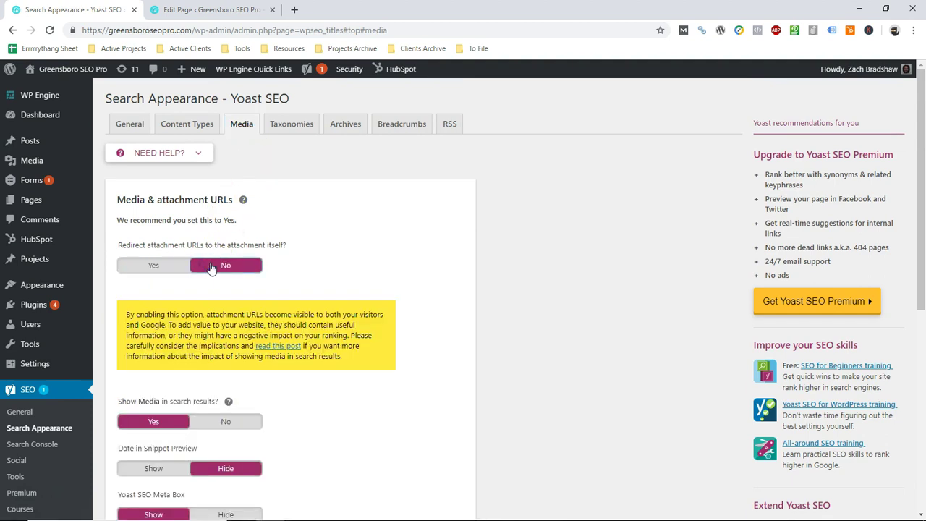
scroll(199, 305, down, 2)
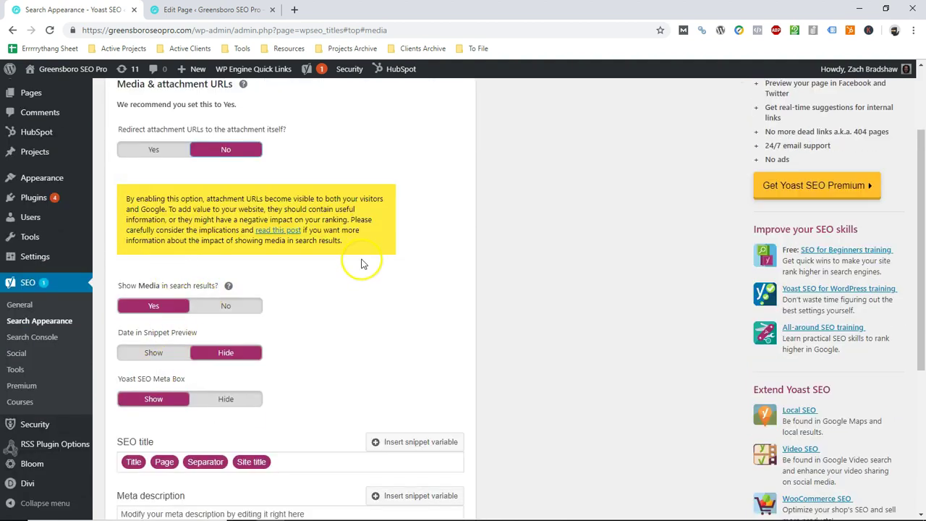
drag(340, 240, 121, 194)
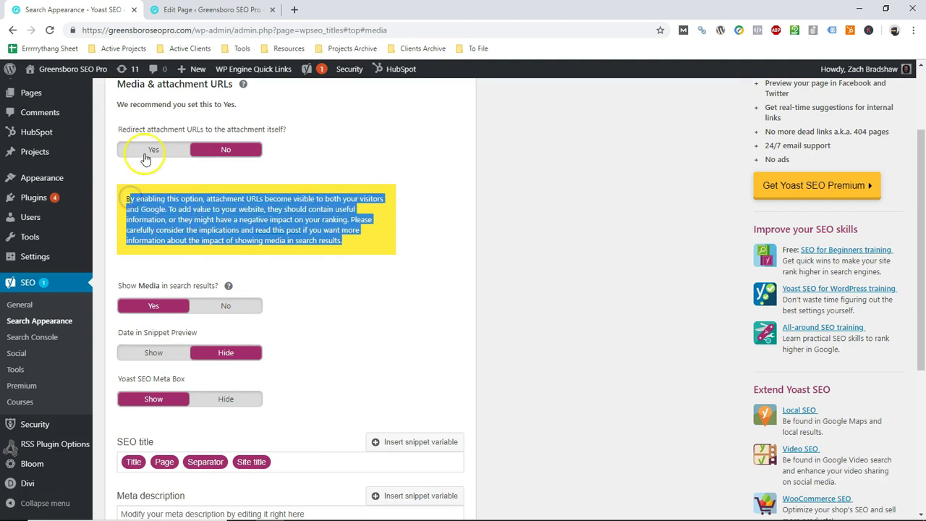
click(196, 173)
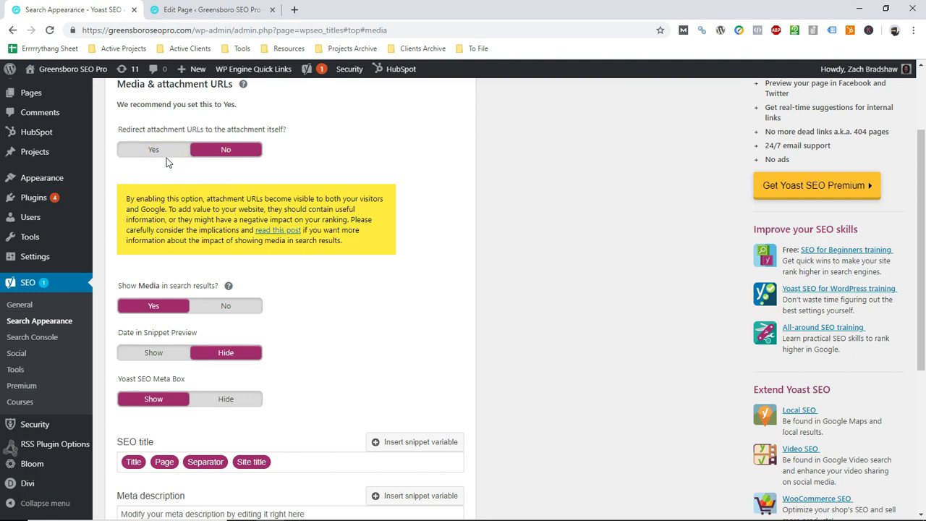
Step: Look over the exposed media options and set redirecting attachment URLs back to Yes
click(166, 157)
scroll(203, 351, down, 3)
scroll(233, 304, up, 3)
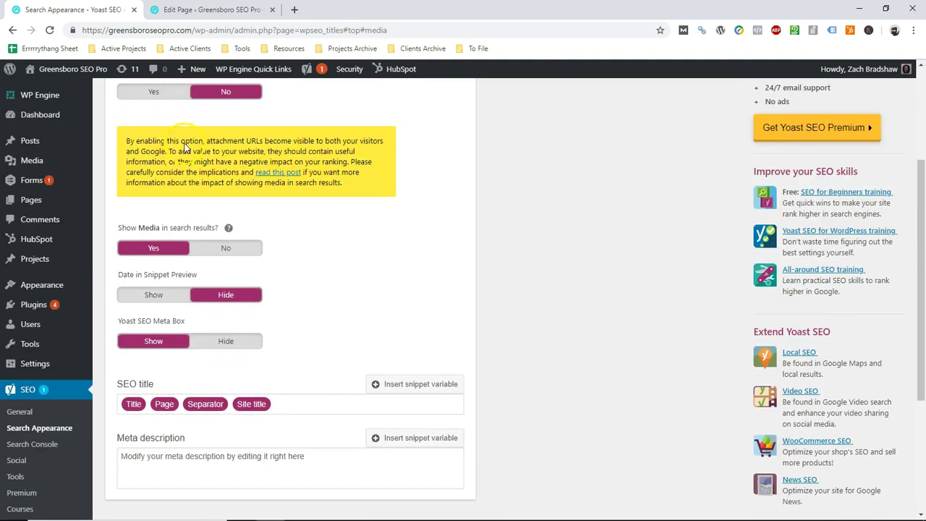
click(165, 150)
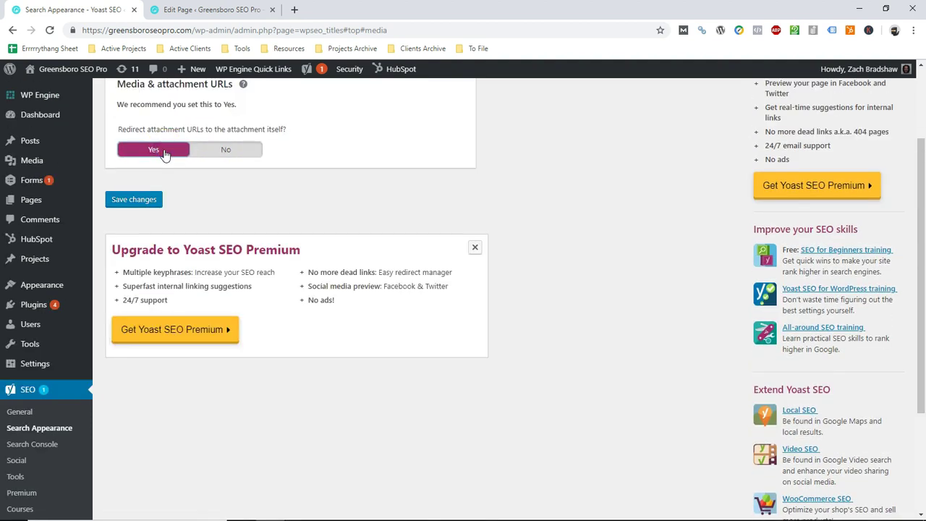
scroll(269, 209, up, 2)
click(155, 273)
Step: Examine the Taxonomies settings for Categories and Tags, including whether they are shown in search results
click(288, 129)
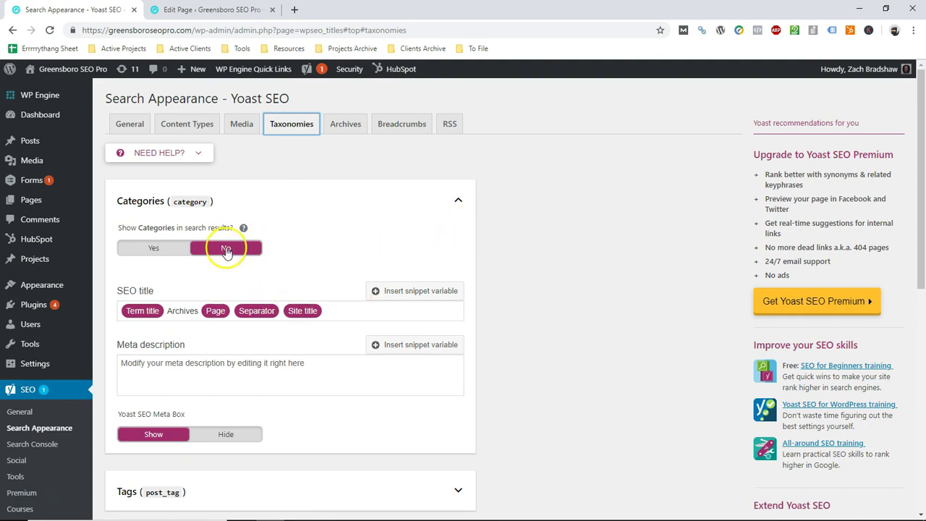
scroll(217, 332, down, 3)
click(271, 320)
scroll(275, 347, up, 2)
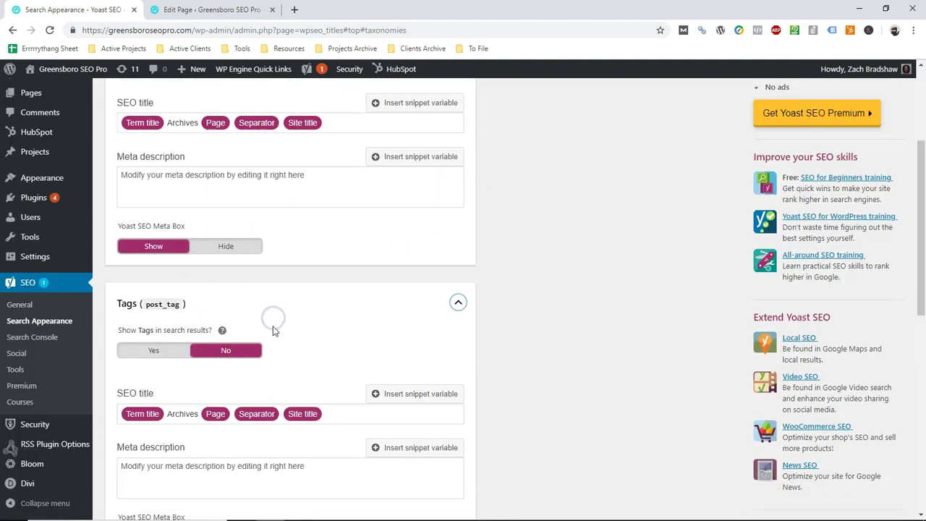
scroll(282, 383, up, 1)
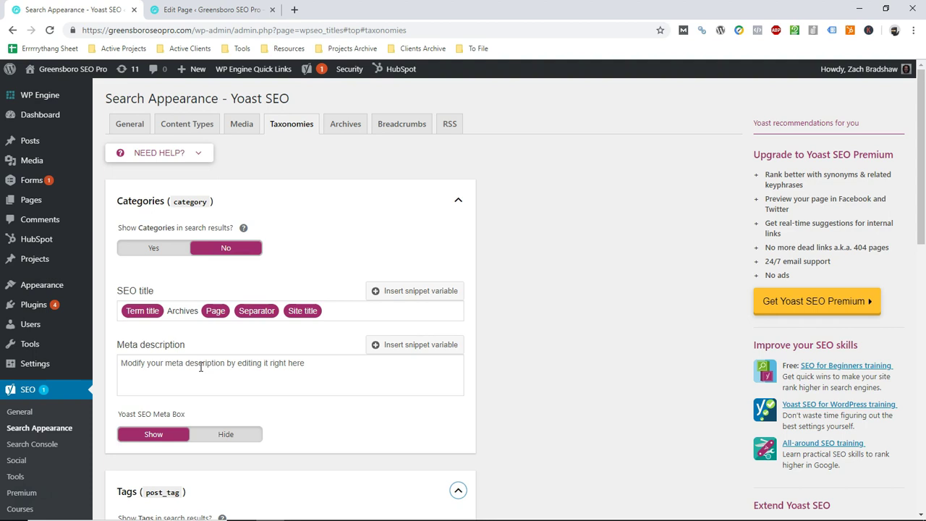
click(209, 366)
drag(130, 228, 245, 227)
click(296, 247)
Step: Enable author archives in the Archives settings, look over the options, and set them back to Disabled
click(345, 123)
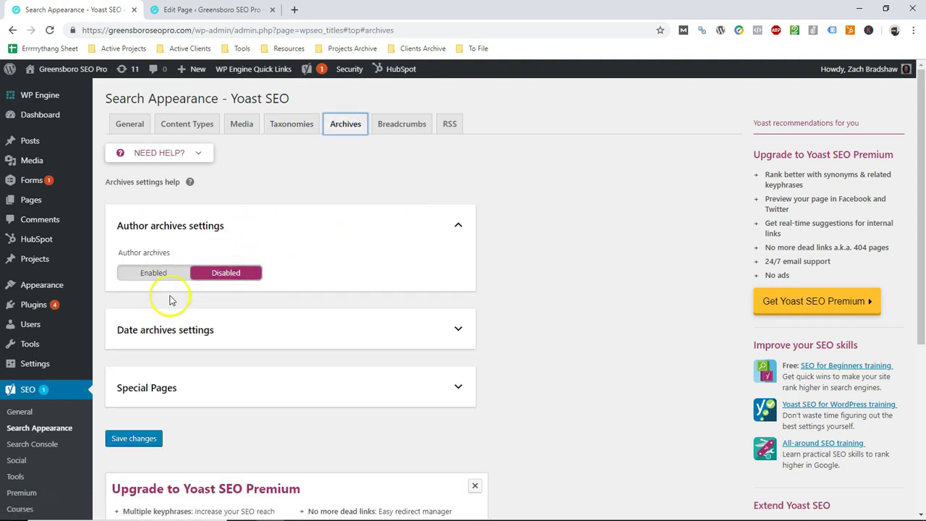
click(173, 273)
scroll(322, 223, down, 3)
scroll(322, 224, up, 3)
click(224, 272)
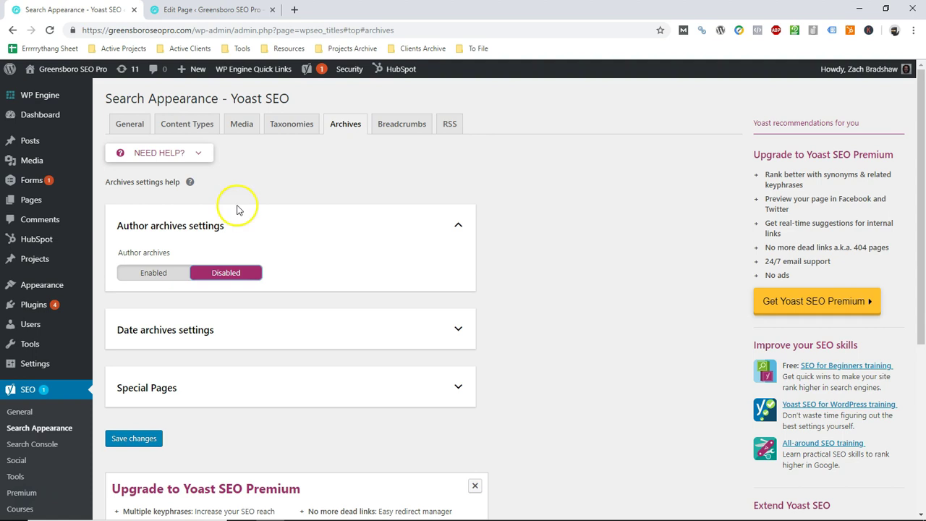
Step: Set the Yoast SEO Meta Box for Posts to Hide and back to Show in the Content Types settings
click(190, 126)
scroll(213, 204, down, 2)
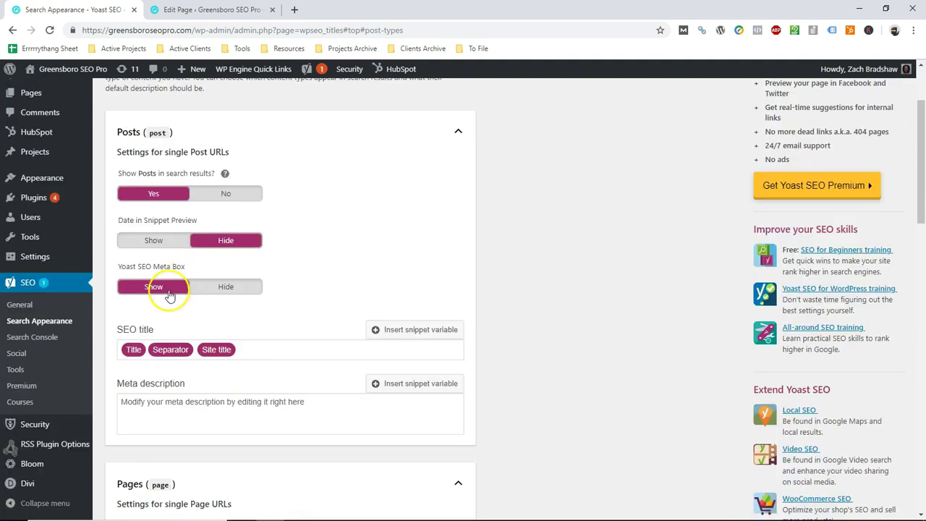
click(218, 288)
click(181, 287)
Step: Look over the Pages content type settings and compare them with the Yoast SEO meta box in the page editor
scroll(190, 284, down, 3)
scroll(197, 287, up, 4)
scroll(232, 302, down, 7)
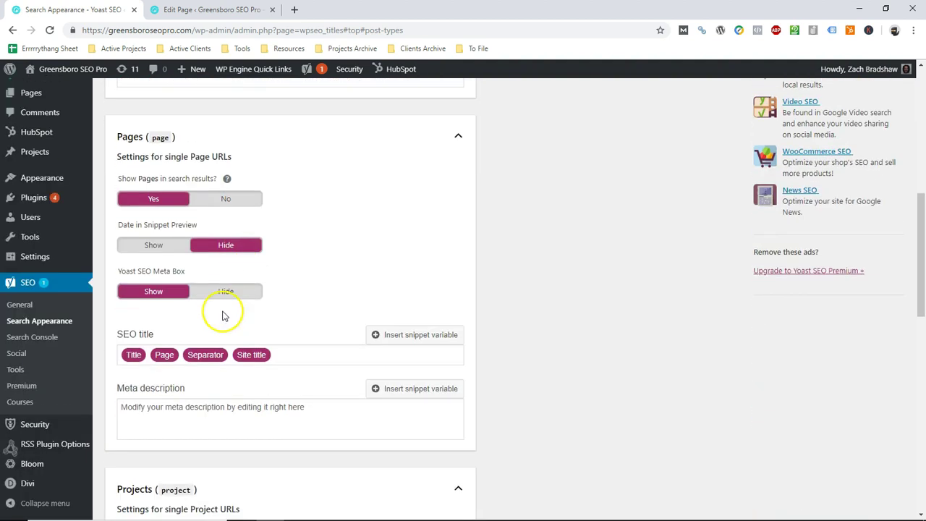
scroll(204, 362, up, 2)
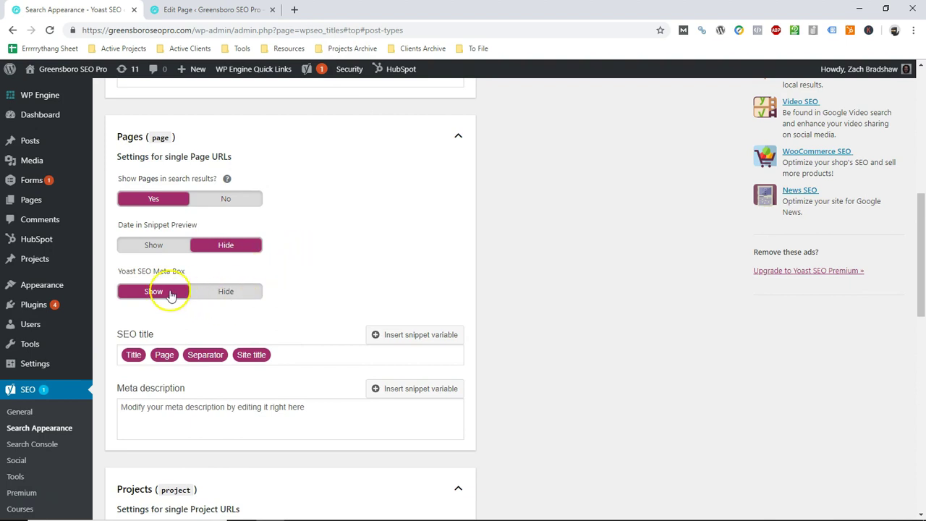
key(ctrl+Tab)
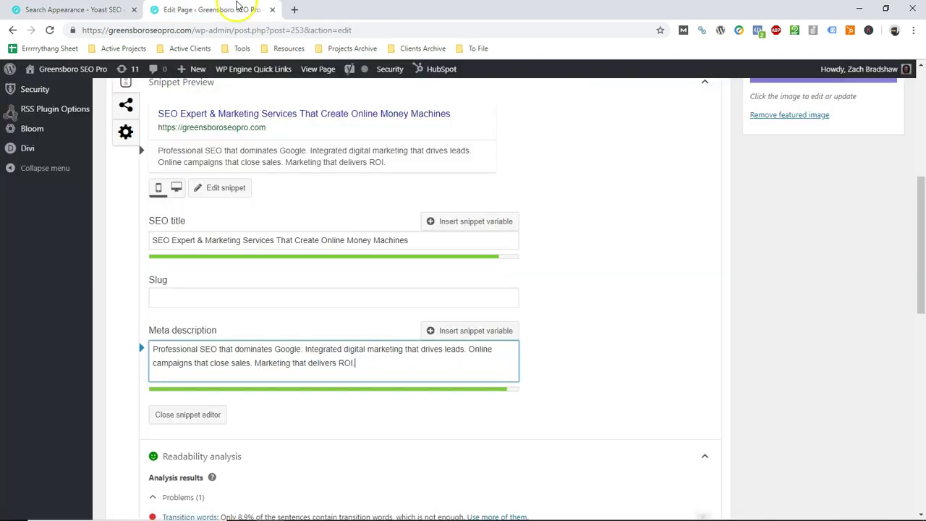
scroll(321, 470, down, 1)
scroll(323, 467, up, 3)
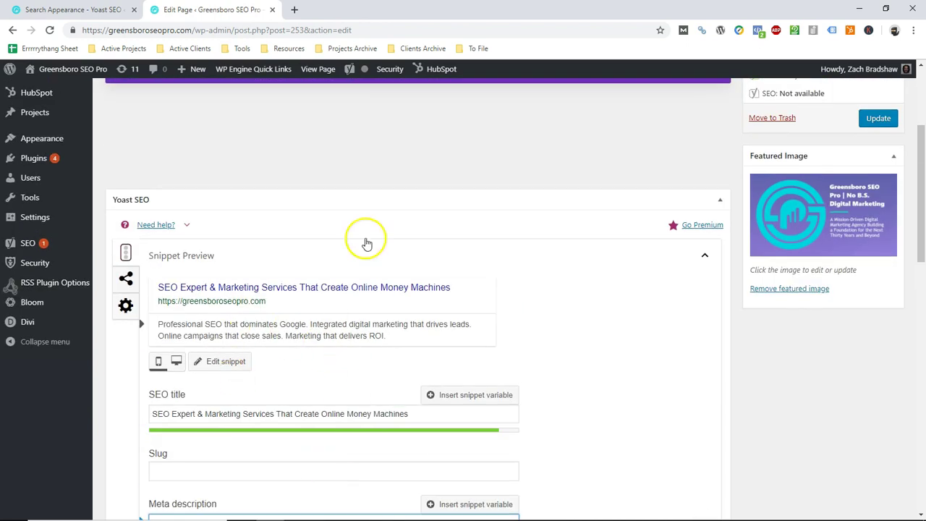
scroll(444, 258, down, 3)
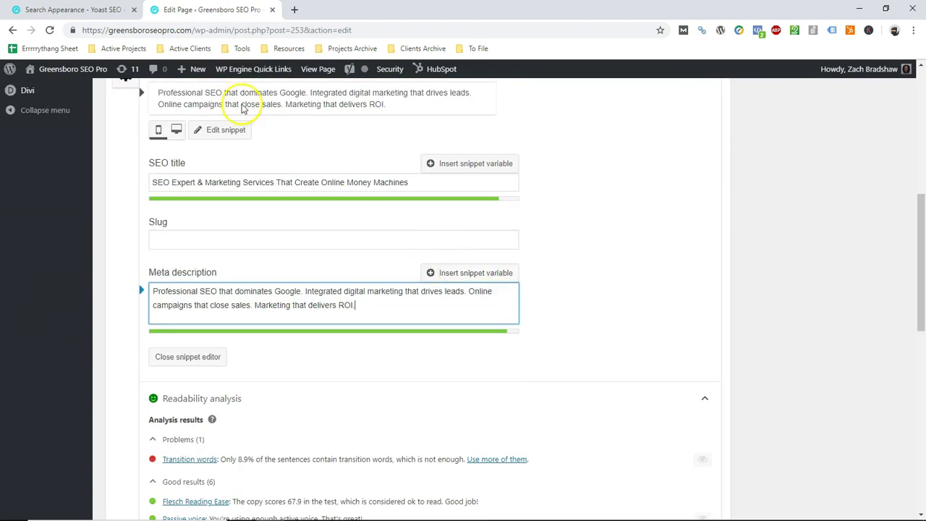
Step: Return to the Content Types settings and look over the Posts options, including the default SEO title and meta description
click(85, 11)
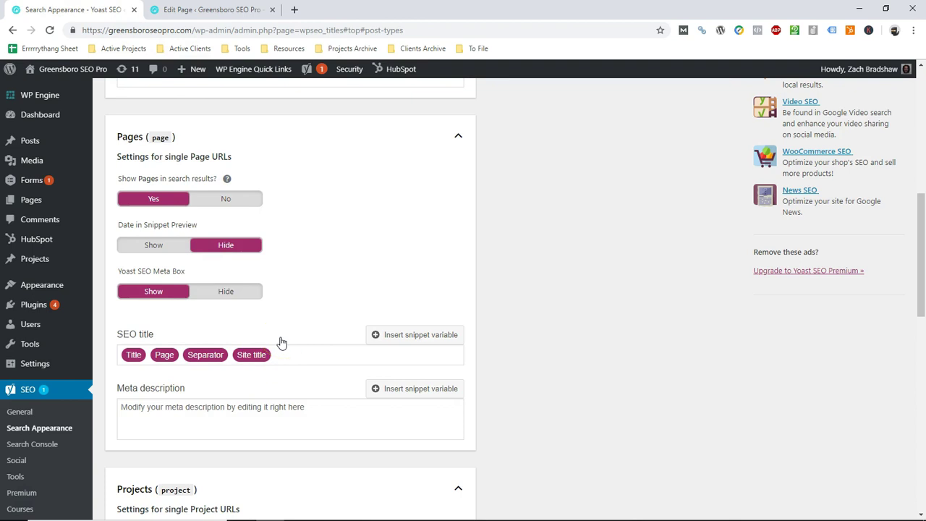
scroll(281, 342, up, 3)
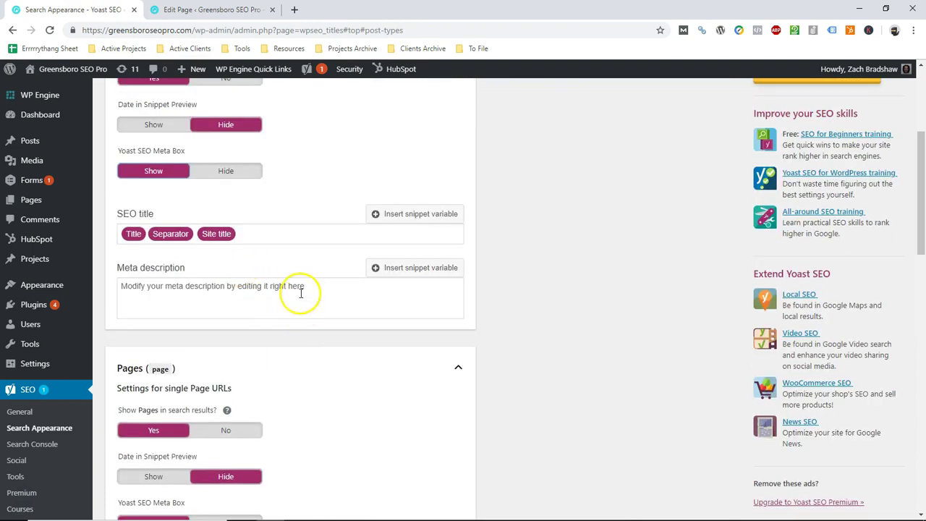
drag(268, 224, 51, 241)
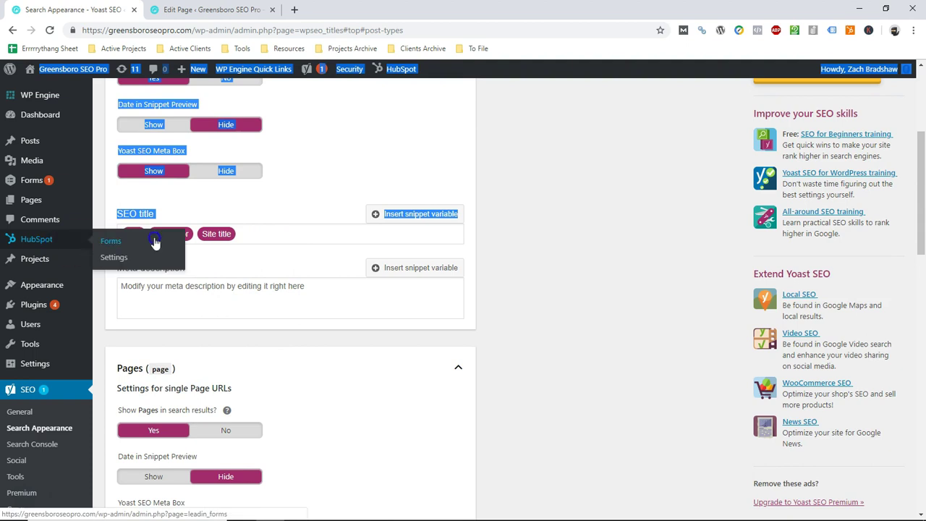
drag(155, 242, 268, 213)
scroll(321, 180, up, 2)
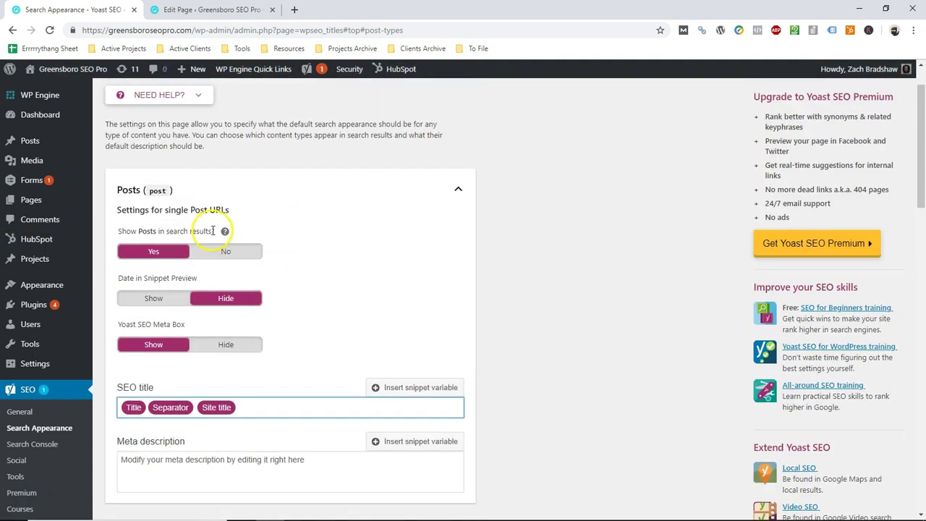
scroll(304, 254, up, 2)
Step: Examine the open page's snippet preview, SEO title, meta description and readability analysis in the page editor
key(ctrl+Tab)
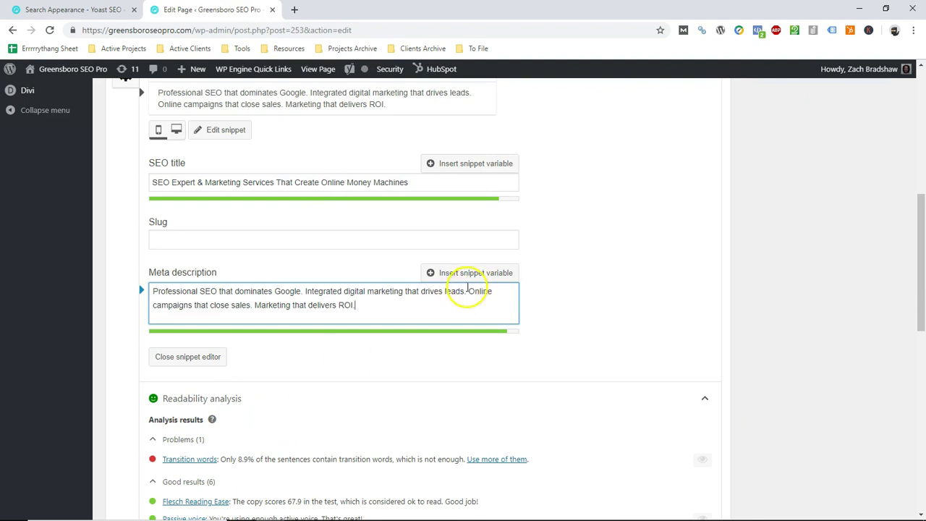
scroll(389, 285, up, 3)
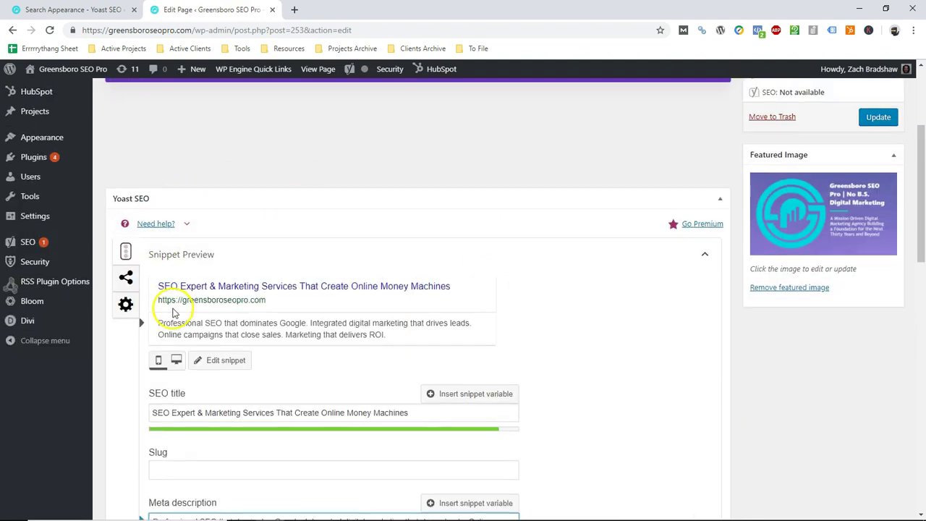
scroll(174, 308, down, 4)
scroll(425, 305, up, 3)
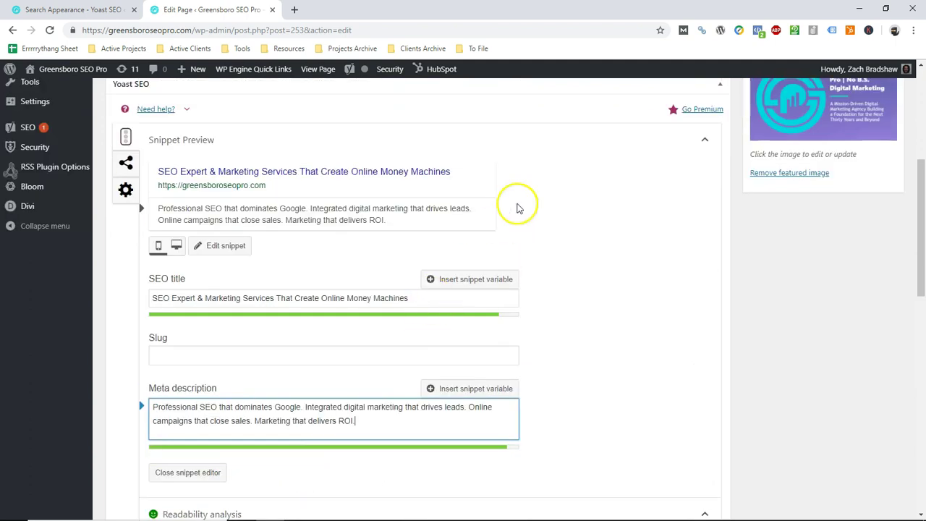
scroll(419, 239, down, 5)
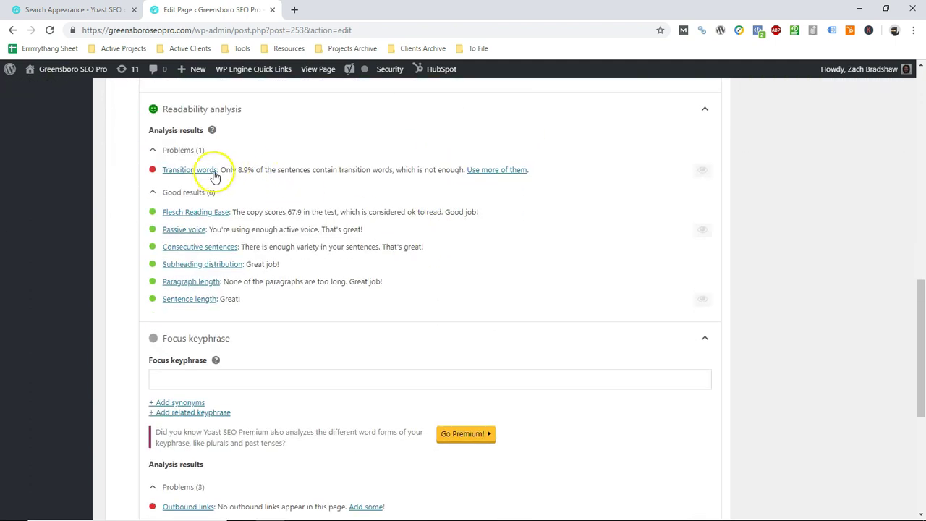
scroll(268, 263, up, 3)
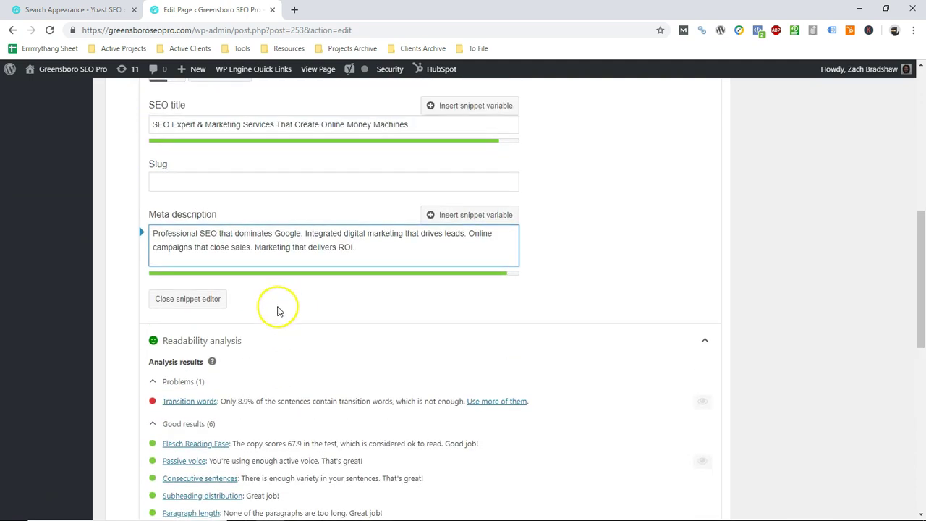
Step: Collapse the Problems and Good results lists in the page's readability analysis
click(152, 381)
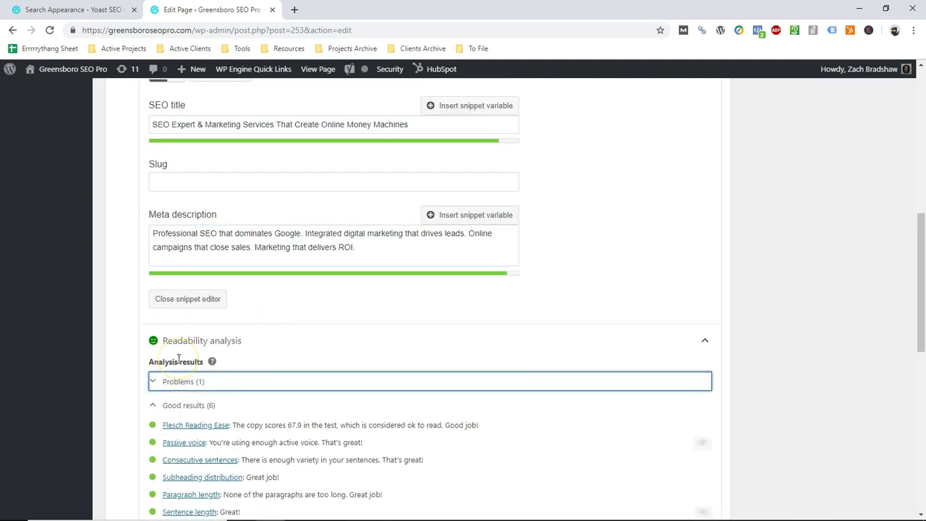
click(153, 403)
scroll(254, 364, down, 2)
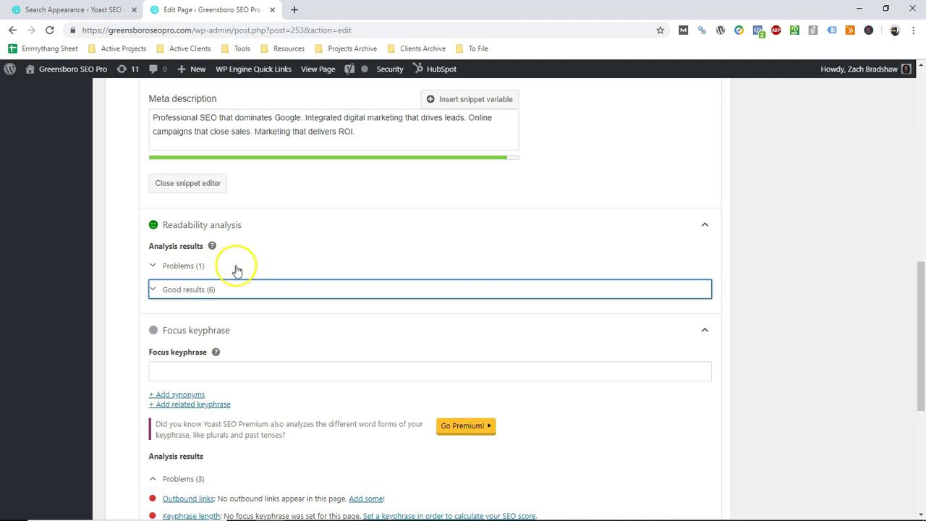
scroll(234, 268, down, 3)
scroll(235, 271, up, 2)
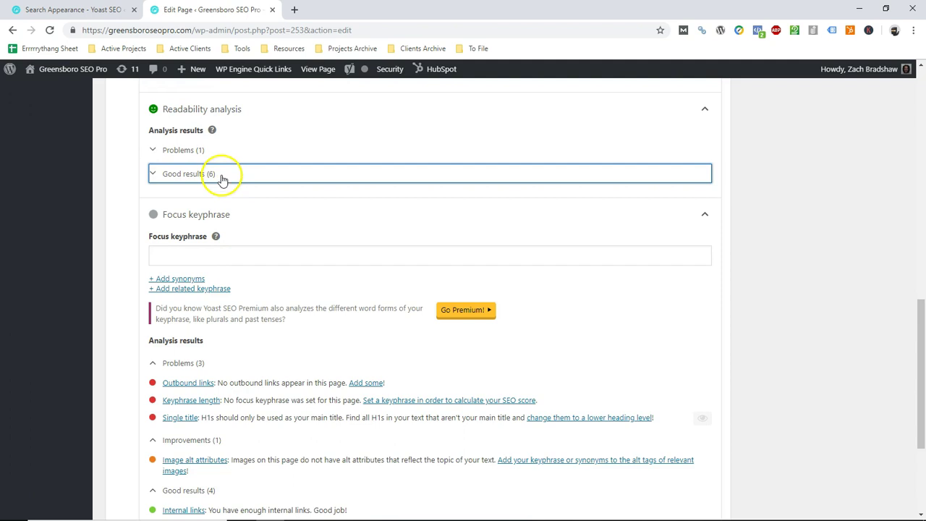
Step: Examine the focus keyphrase analysis results, including the meta description length and SEO title width checks
click(218, 251)
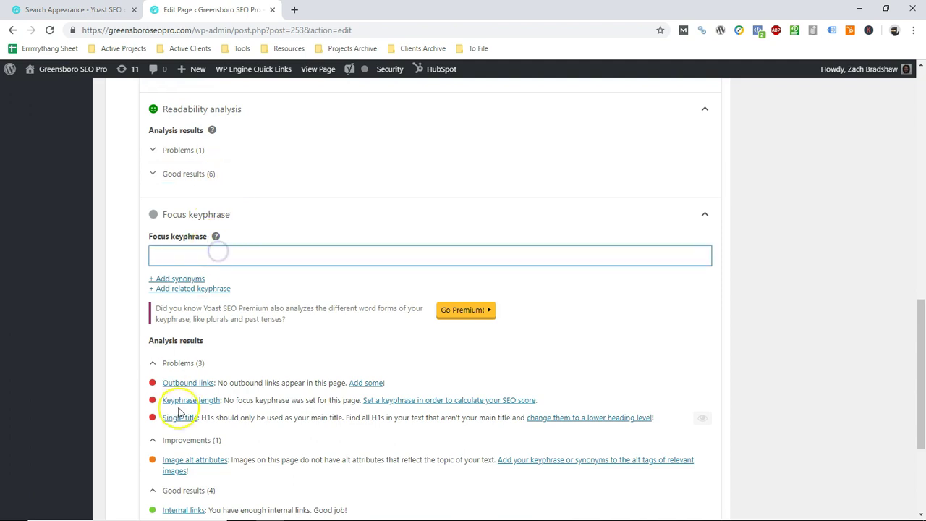
scroll(186, 378, down, 2)
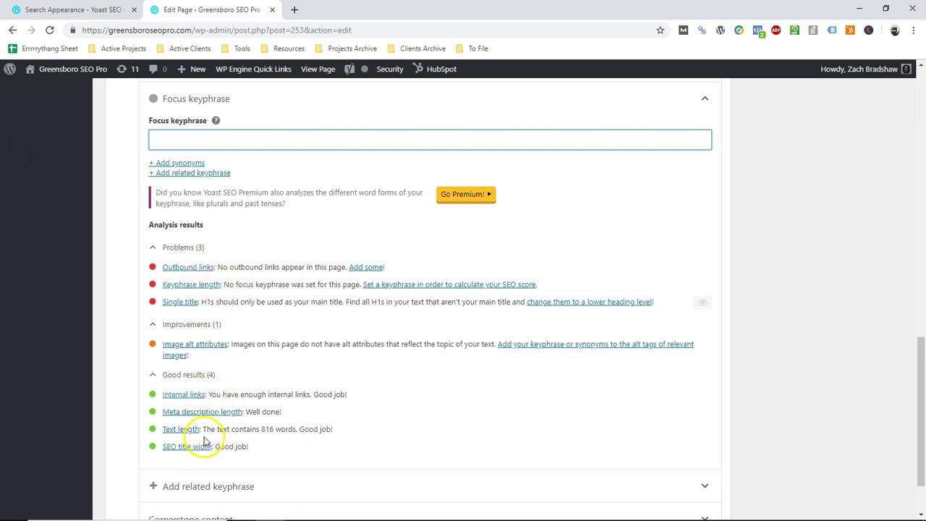
drag(245, 412, 291, 416)
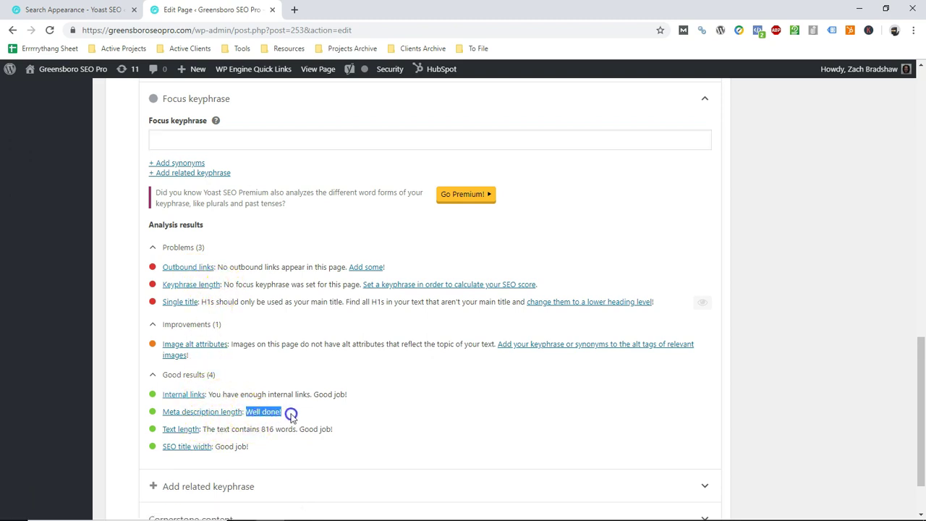
drag(215, 446, 263, 448)
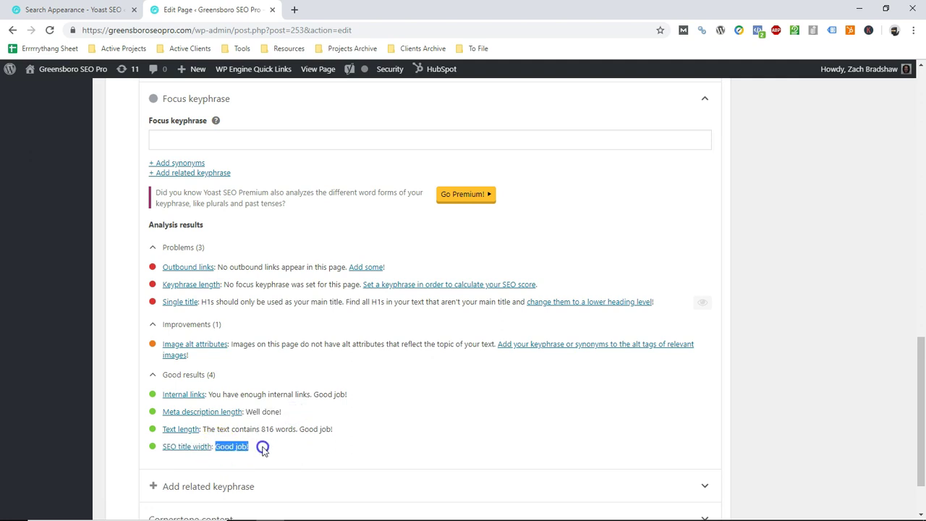
Step: Compare the SEO title and meta description in the snippet editor with their length and width checks in the analysis
scroll(263, 449, up, 8)
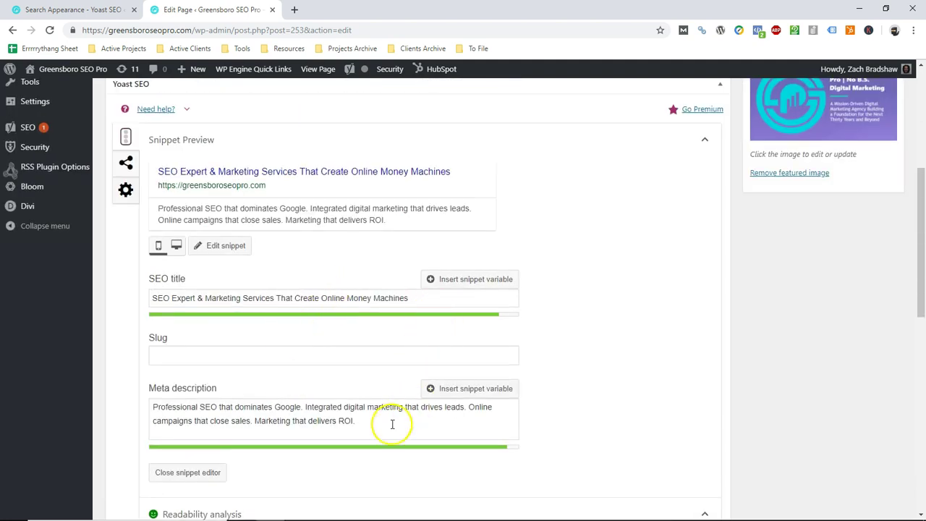
scroll(359, 348, down, 4)
scroll(365, 345, up, 2)
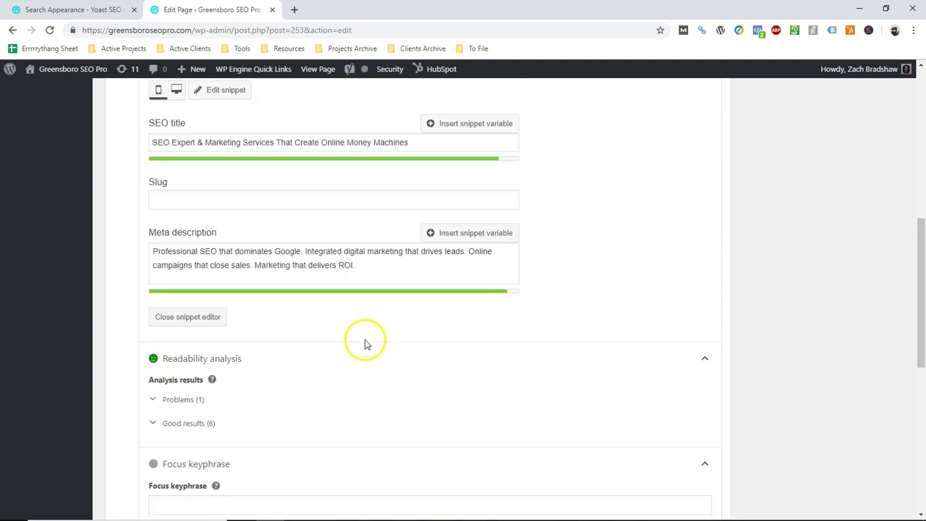
scroll(500, 326, up, 1)
scroll(500, 337, down, 10)
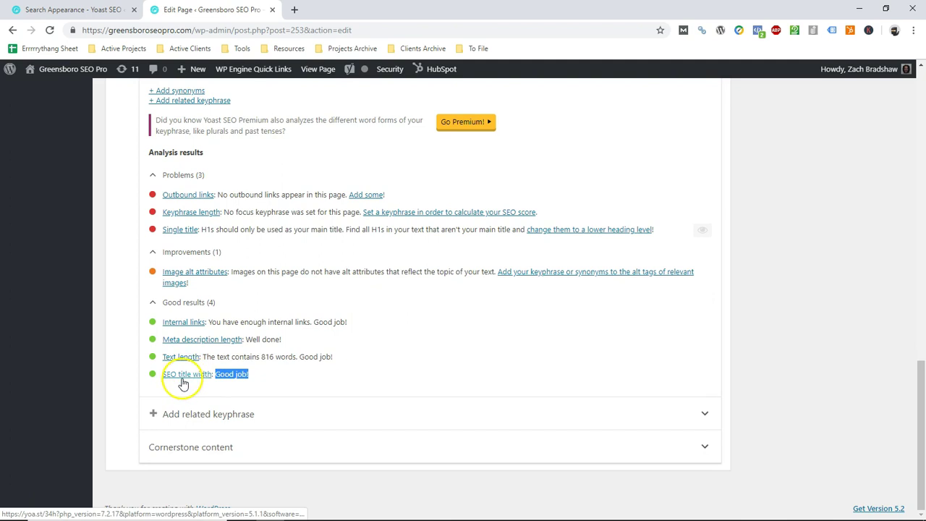
scroll(183, 383, up, 3)
scroll(186, 321, up, 3)
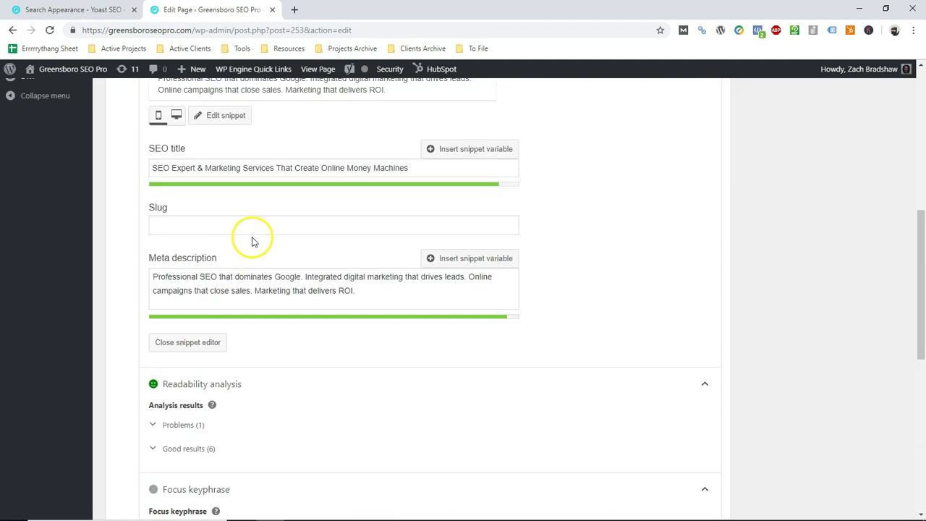
drag(415, 167, 233, 191)
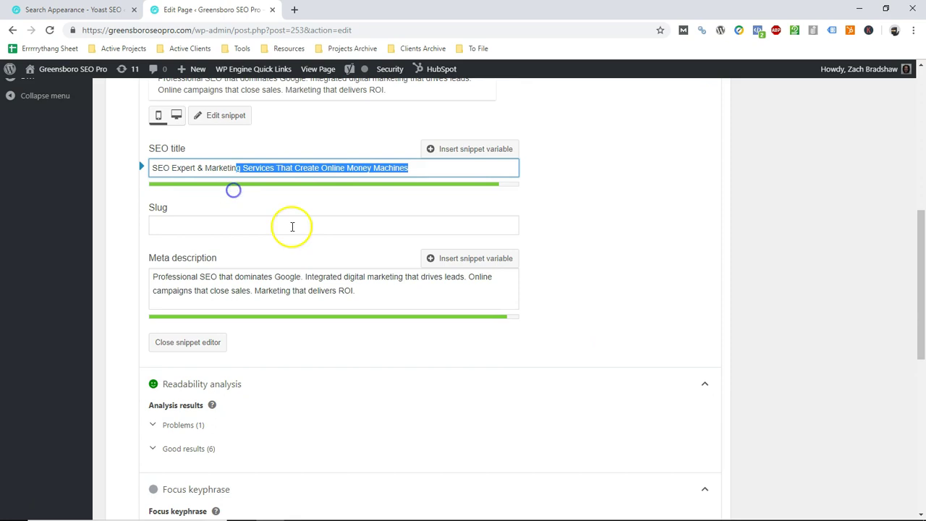
scroll(292, 226, up, 3)
click(421, 403)
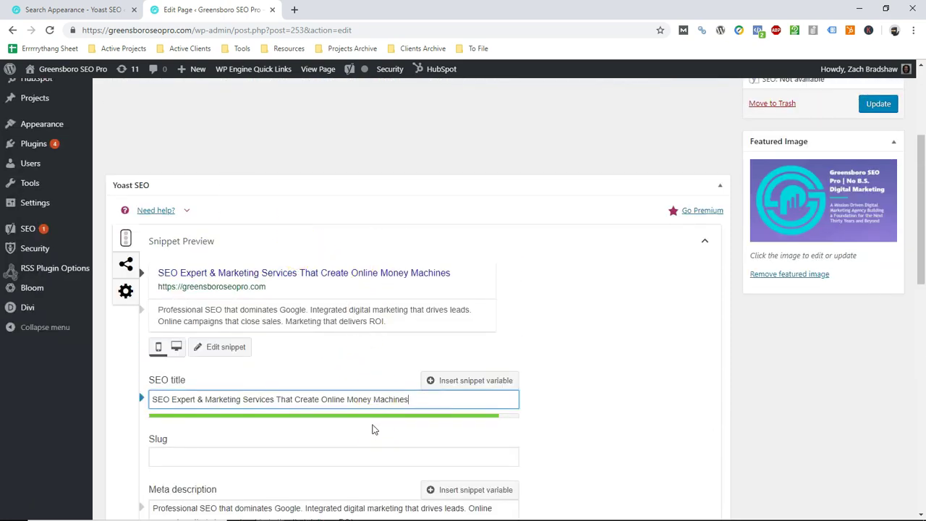
Step: Set the page's focus keyphrase to "seo" and review the analysis results for it
scroll(337, 426, down, 3)
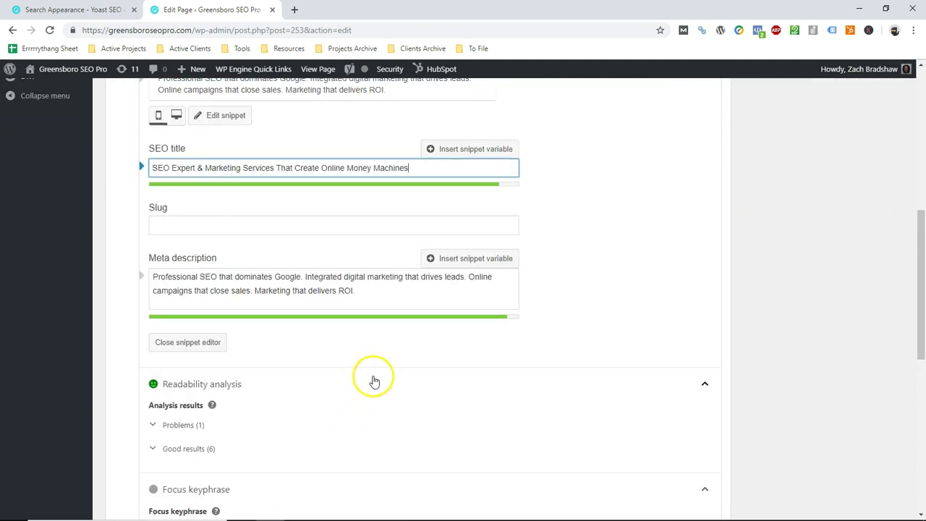
scroll(377, 375, down, 2)
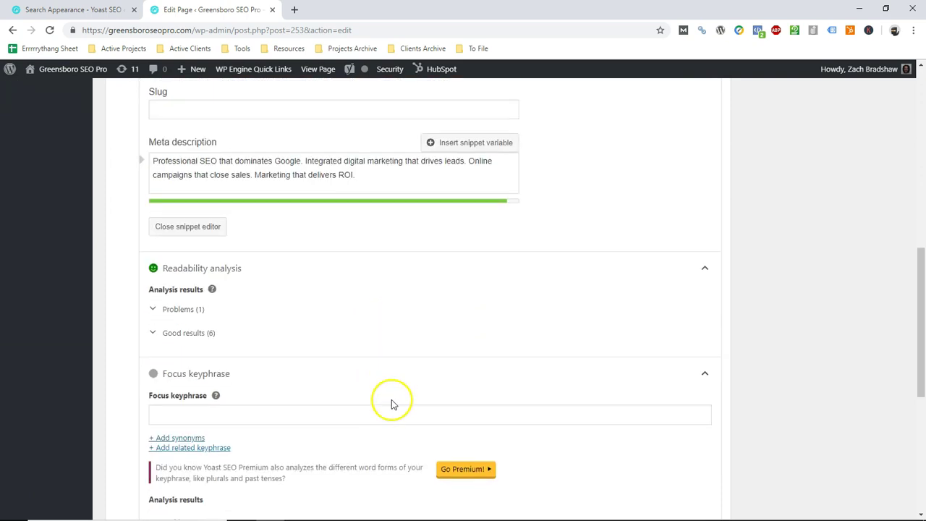
scroll(391, 404, down, 3)
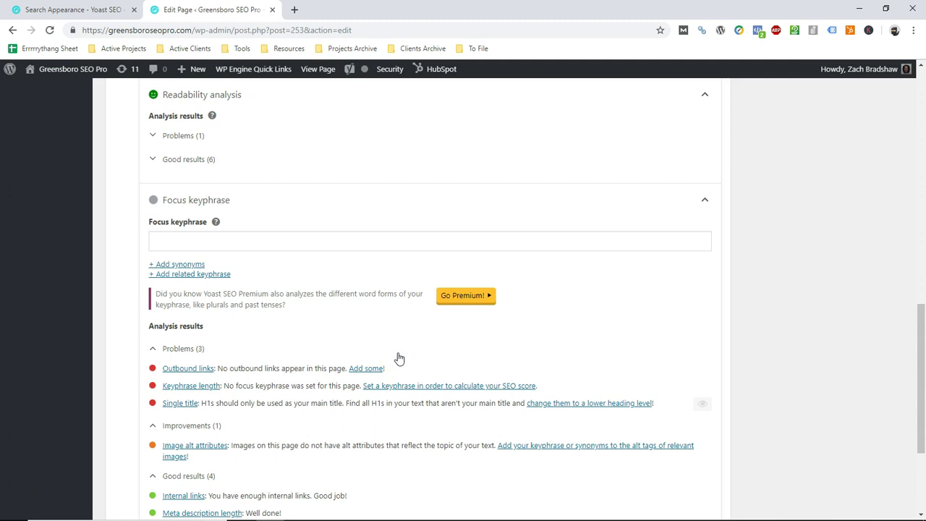
scroll(420, 362, down, 3)
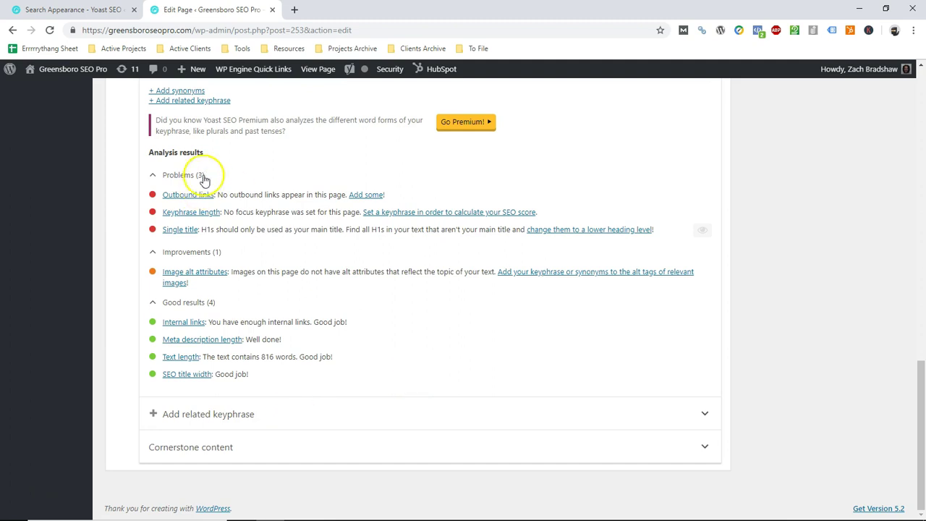
scroll(206, 175, up, 5)
scroll(311, 200, down, 1)
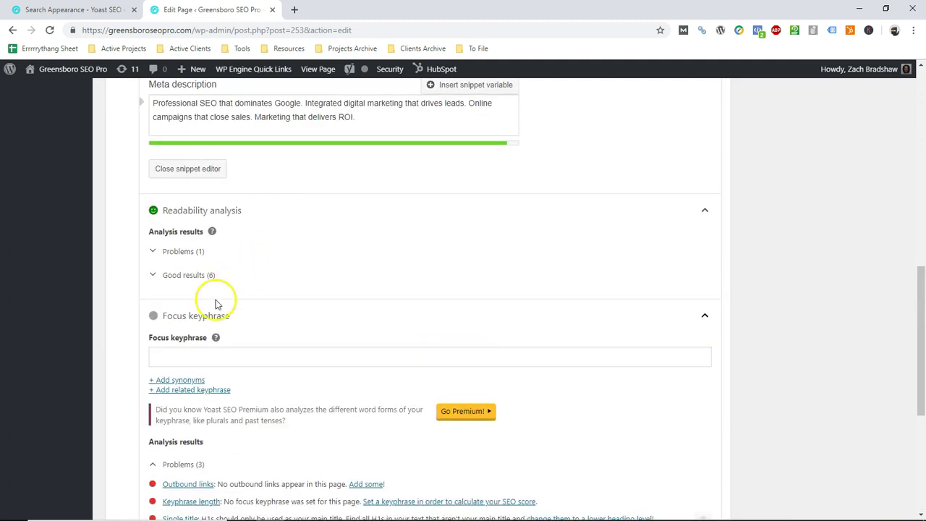
click(217, 355)
text(seo)
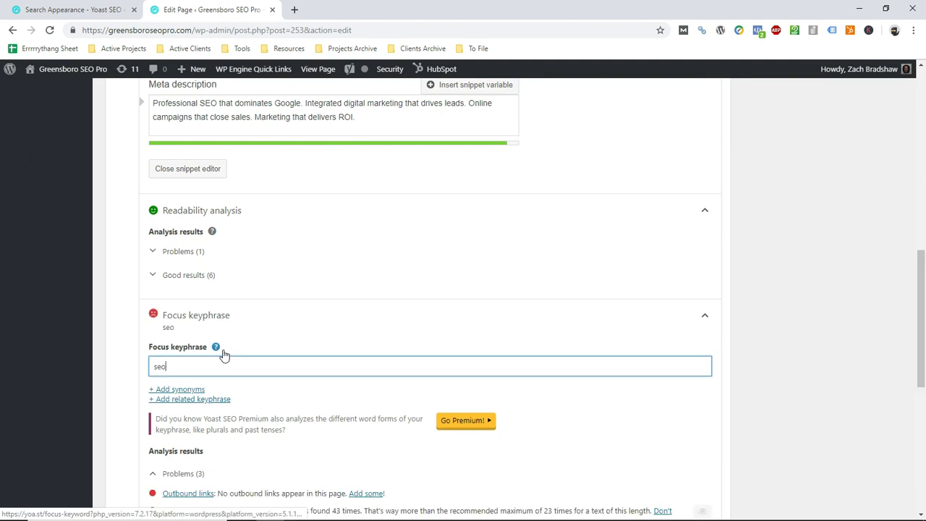
scroll(230, 347, down, 4)
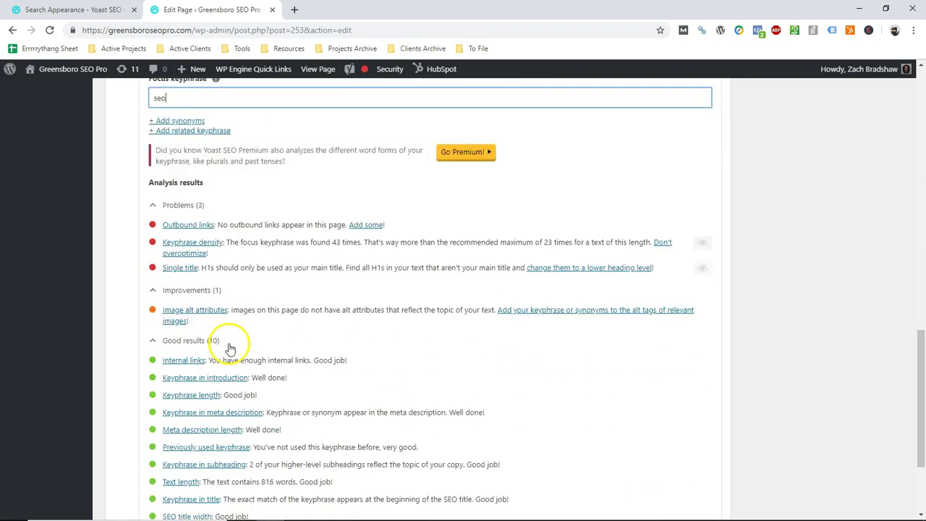
Step: Change the page's focus keyphrase to "seo agency" and review its analysis results
scroll(353, 310, down, 2)
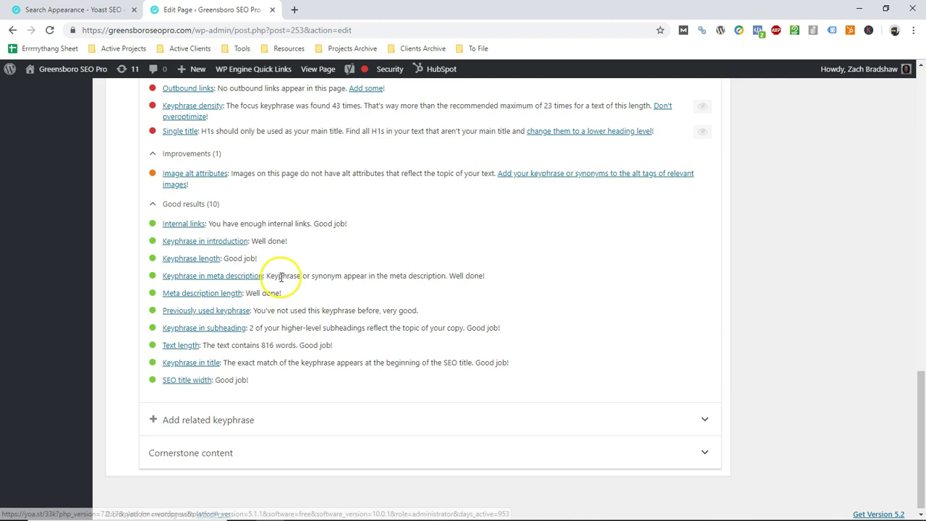
scroll(471, 327, up, 4)
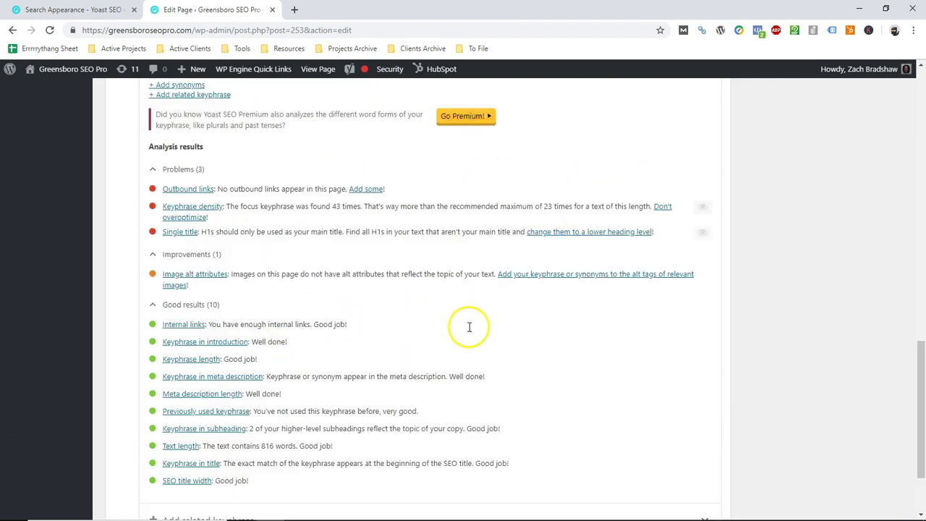
click(201, 243)
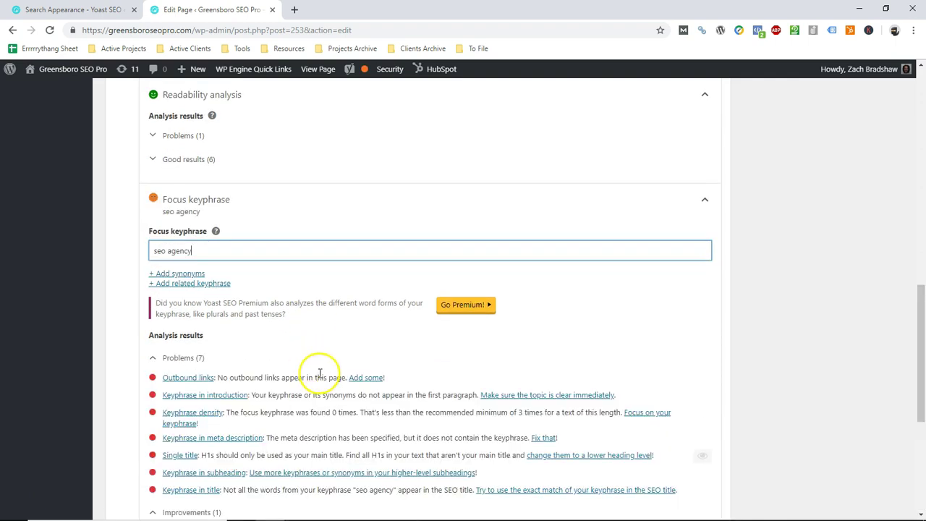
scroll(311, 383, down, 2)
scroll(290, 304, down, 3)
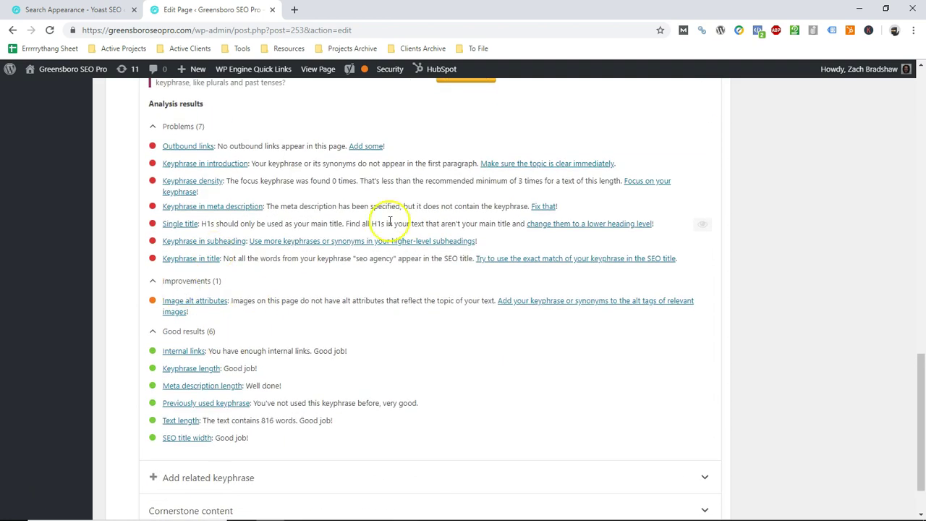
Step: Examine the page's custom SEO title in the snippet editor
scroll(313, 369, up, 5)
scroll(313, 371, up, 1)
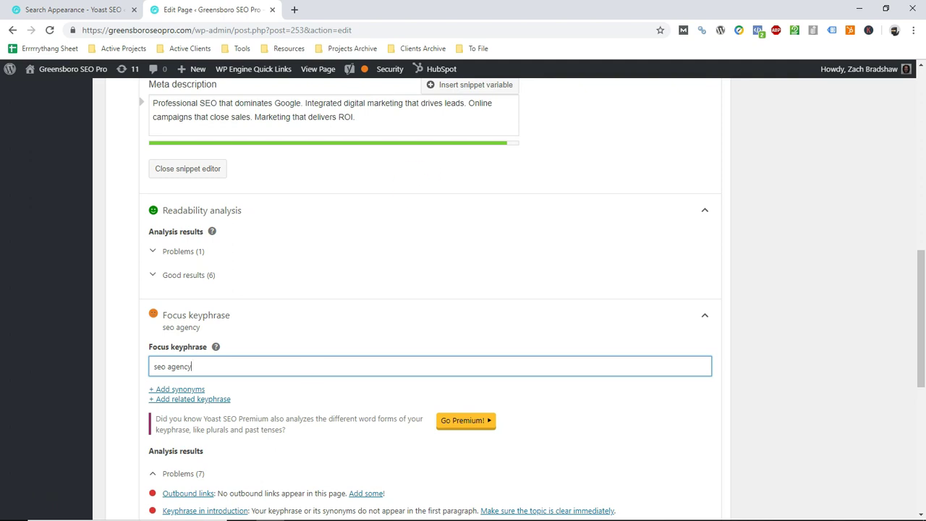
scroll(431, 213, up, 3)
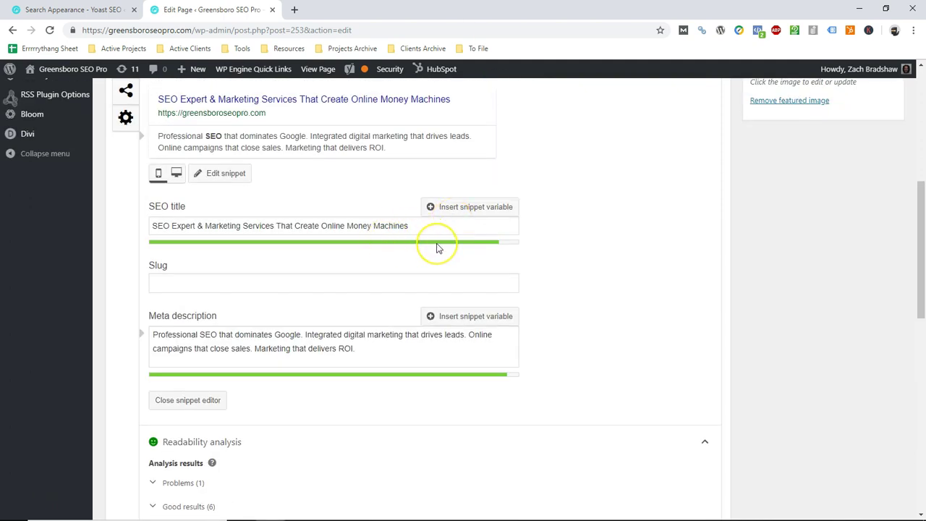
scroll(436, 248, up, 1)
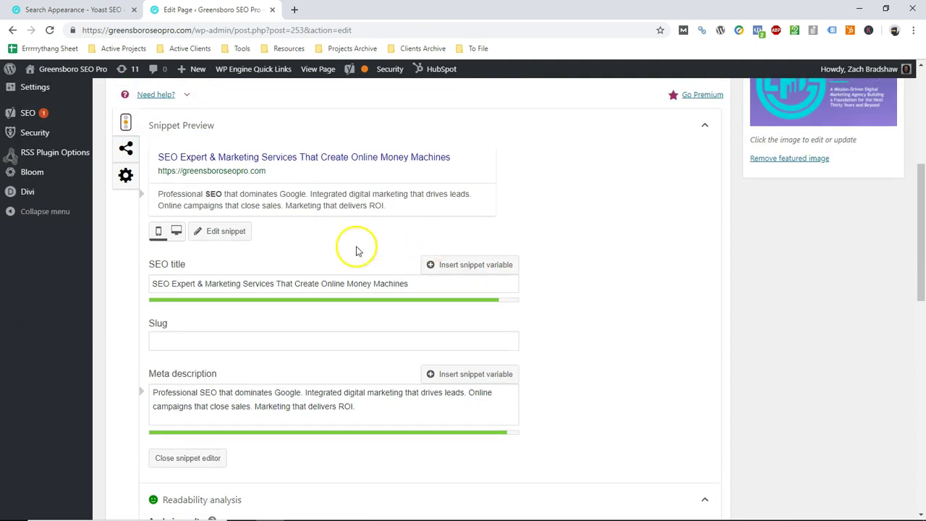
drag(408, 283, 238, 282)
click(307, 316)
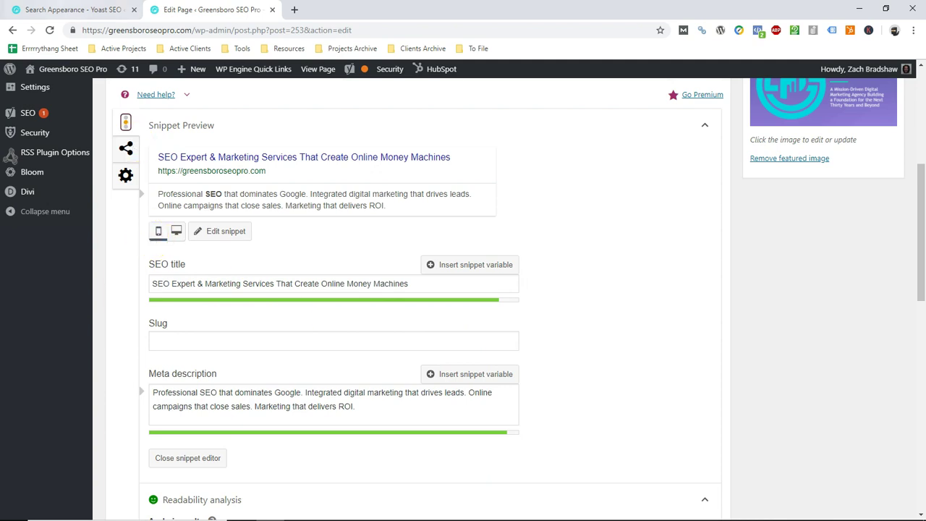
Step: Review the default SEO title templates for Posts, Pages and Projects in the Search Appearance settings
click(65, 9)
scroll(239, 412, down, 1)
scroll(244, 406, down, 1)
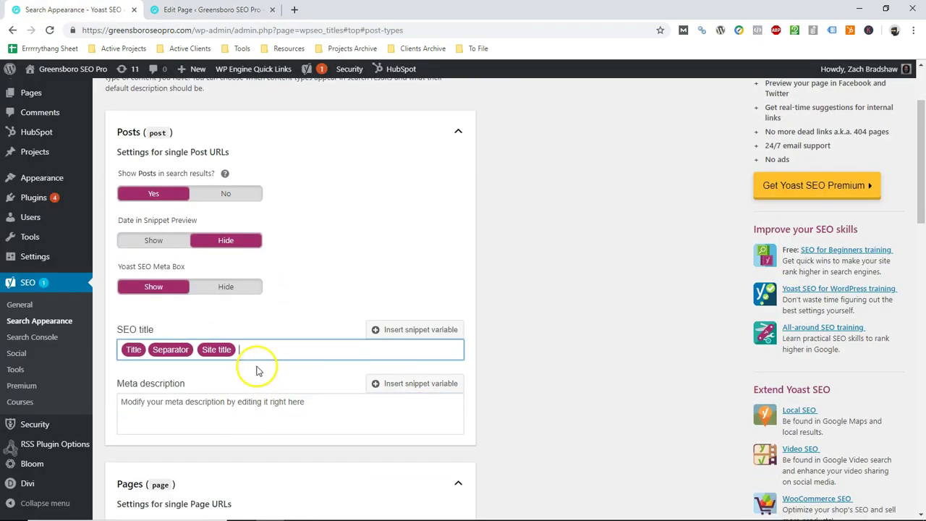
click(348, 348)
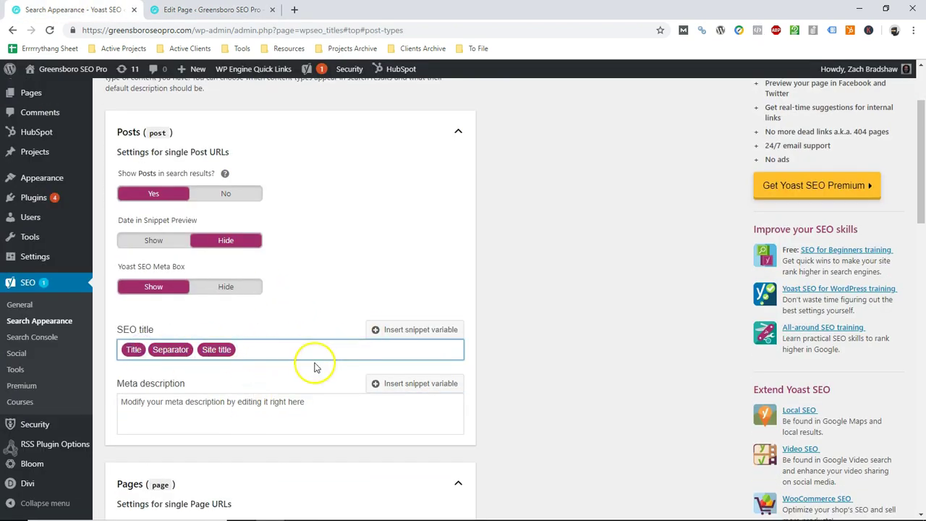
scroll(242, 395, down, 6)
scroll(237, 401, down, 11)
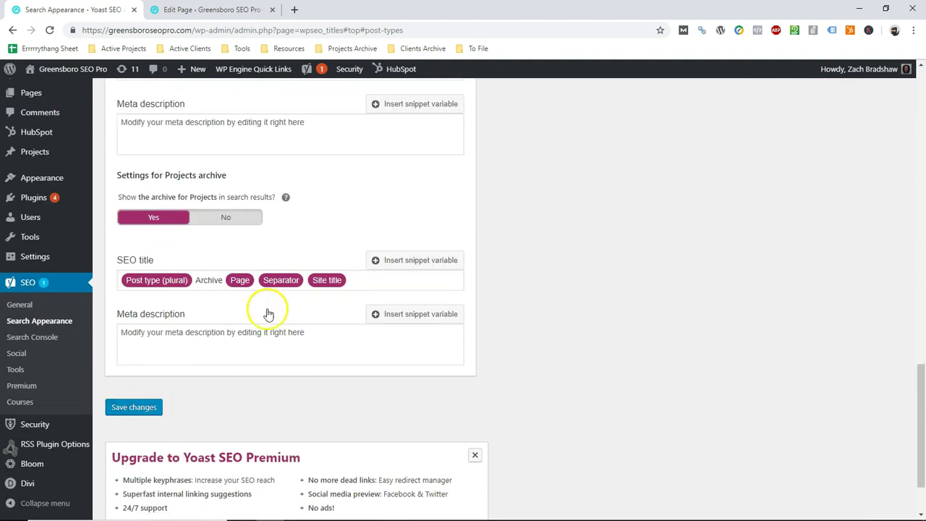
scroll(268, 311, up, 20)
scroll(165, 178, down, 4)
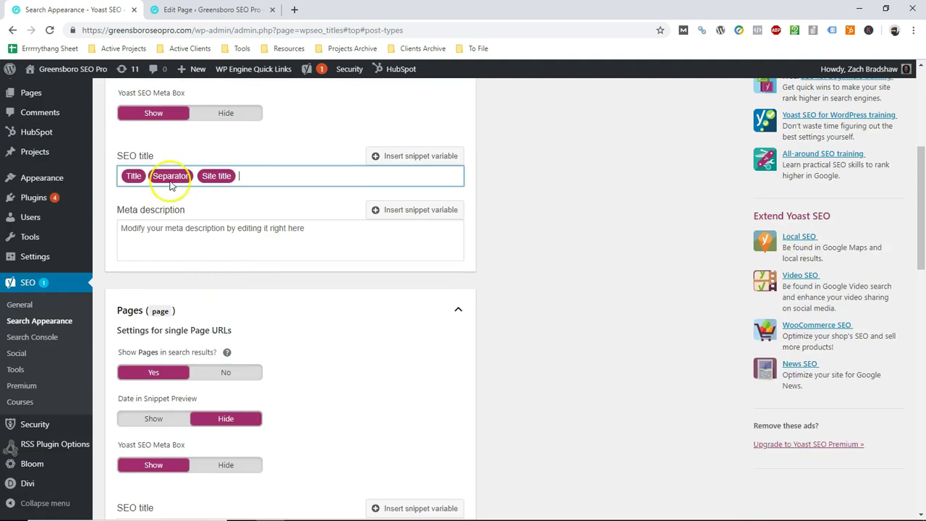
scroll(241, 200, down, 5)
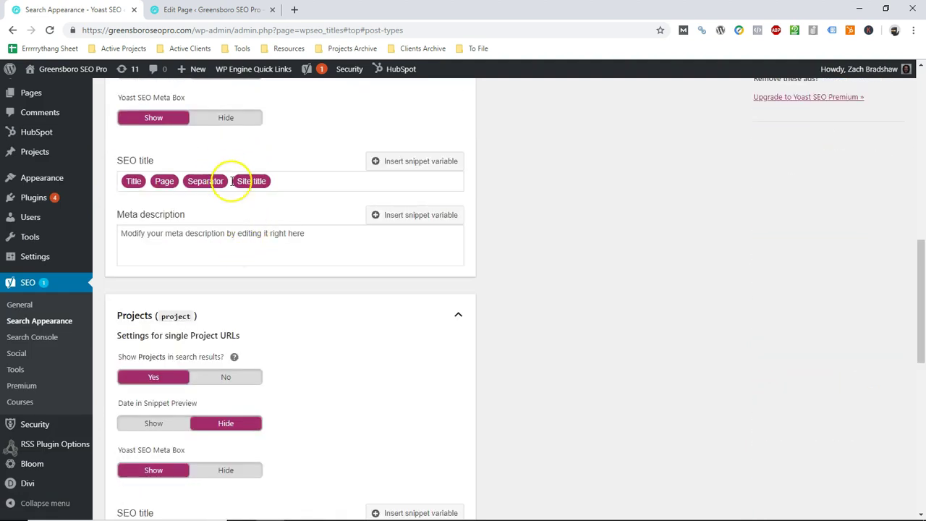
Step: Back in the page editor, try cutting "Create Online Money Machines" from the SEO title and undo the deletion
key(ctrl+Tab)
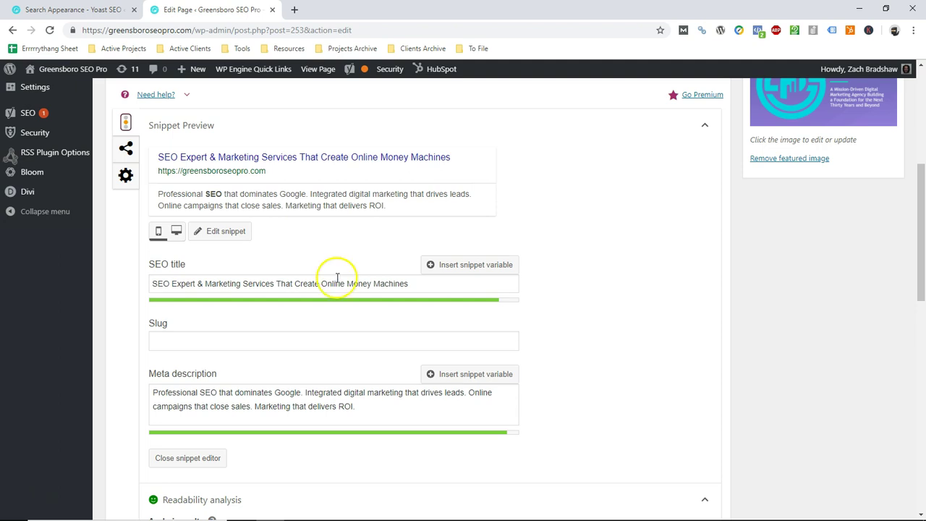
scroll(335, 275, down, 1)
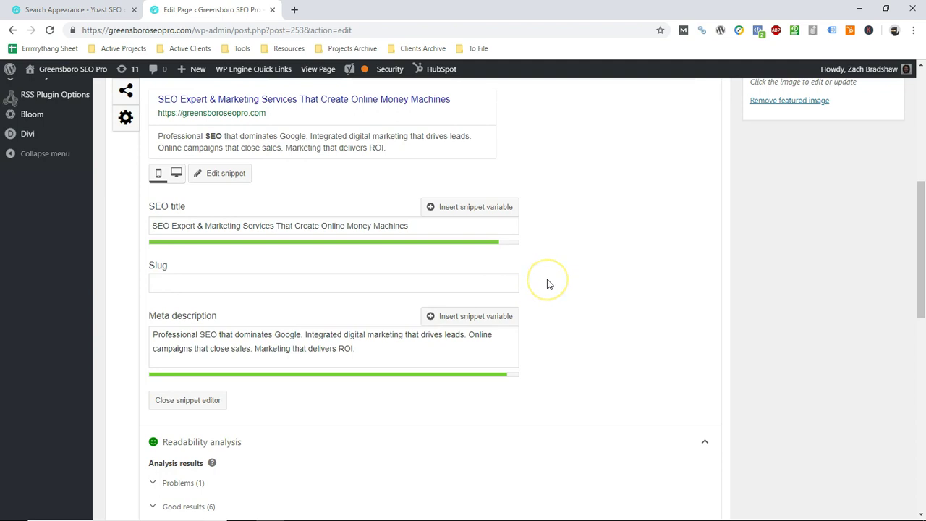
scroll(548, 284, down, 1)
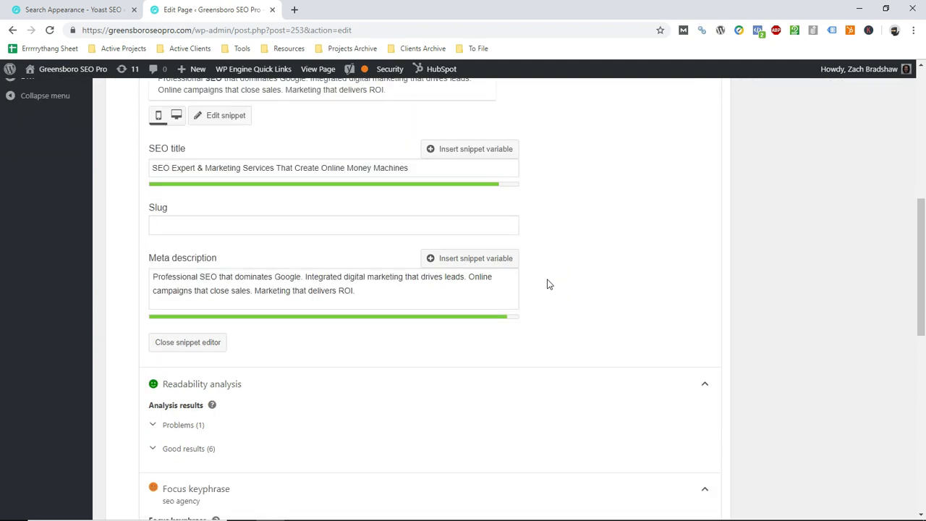
click(430, 172)
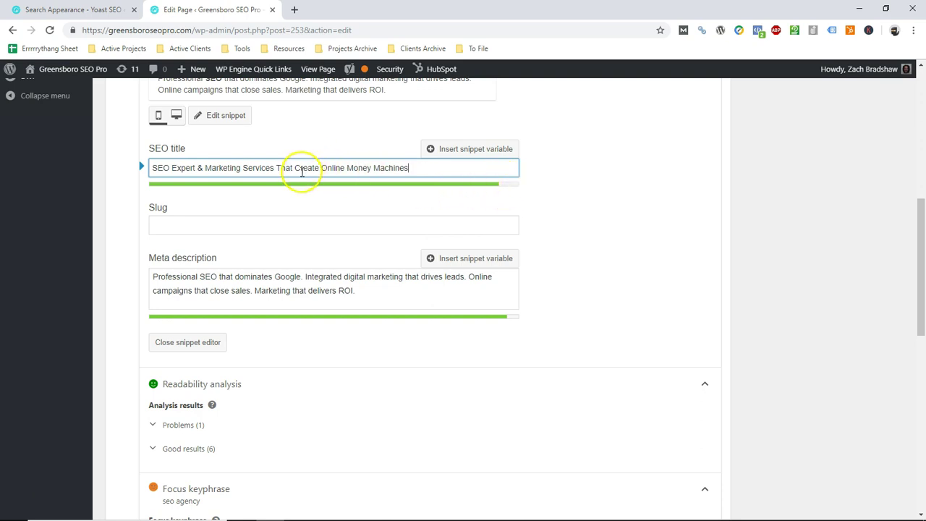
drag(295, 167, 463, 188)
key(BackSpace)
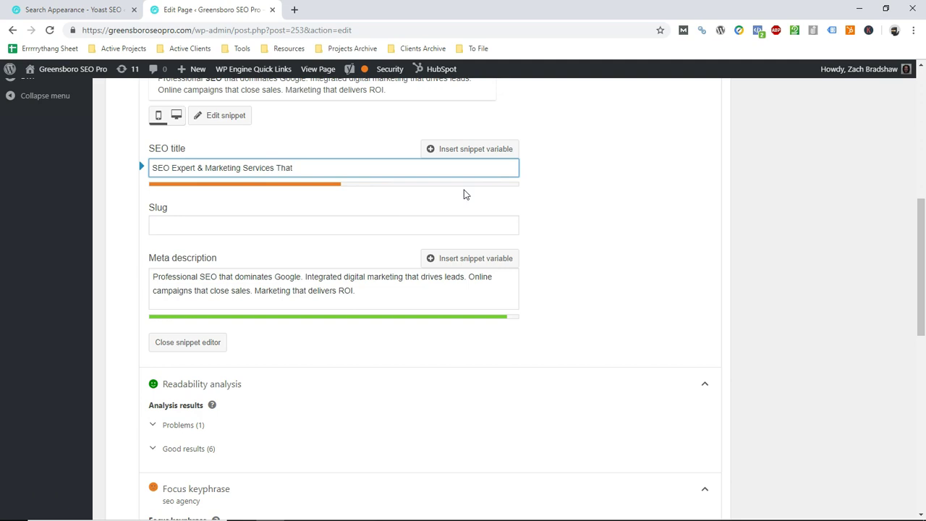
click(306, 165)
key(ctrl+z)
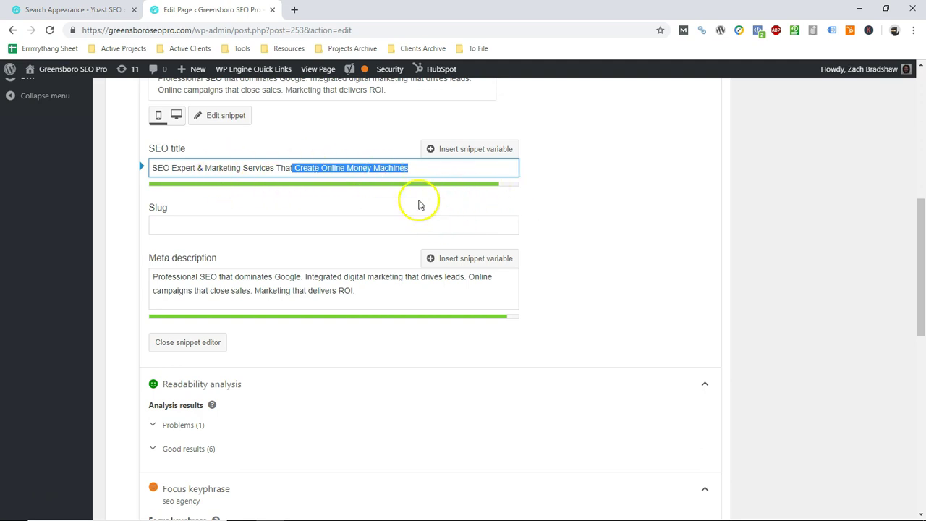
Step: Insert "Digital" before "Marketing" in the page's SEO title
scroll(418, 205, up, 1)
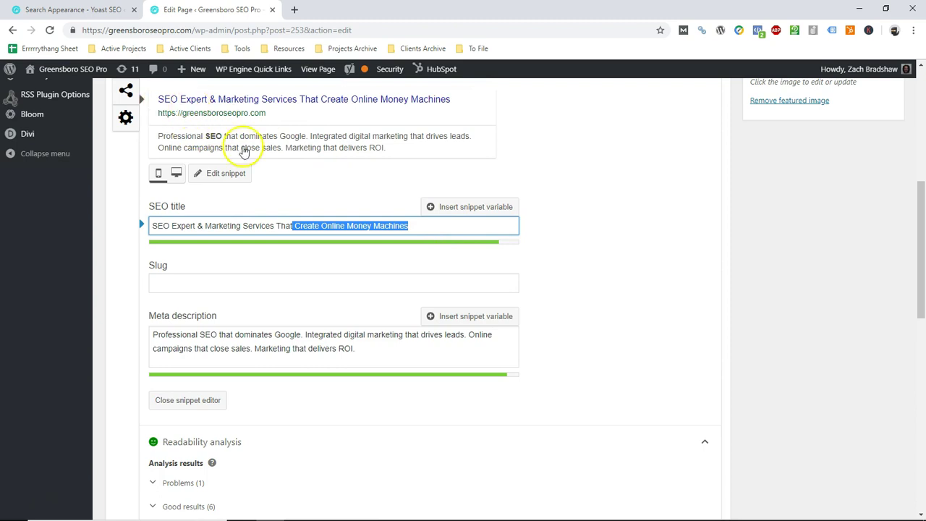
scroll(245, 151, up, 1)
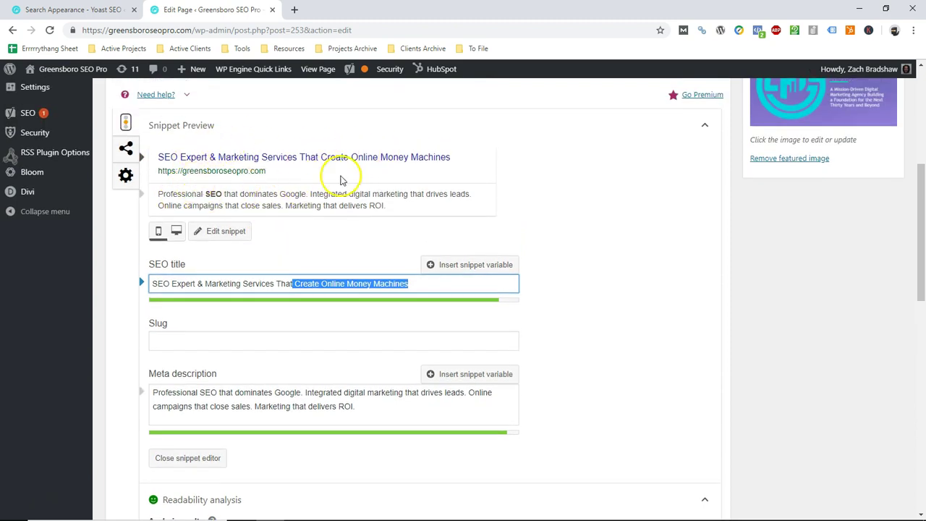
click(426, 291)
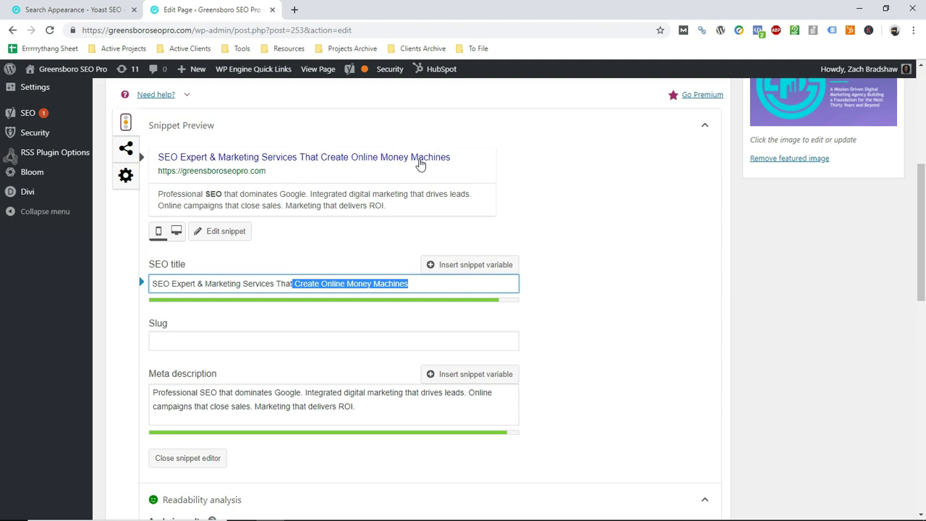
key(Left)
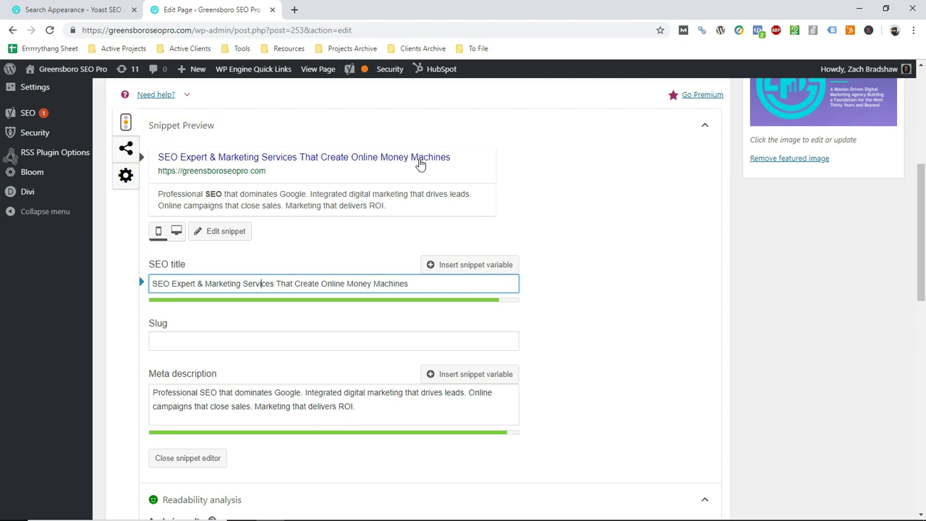
text(Digitla)
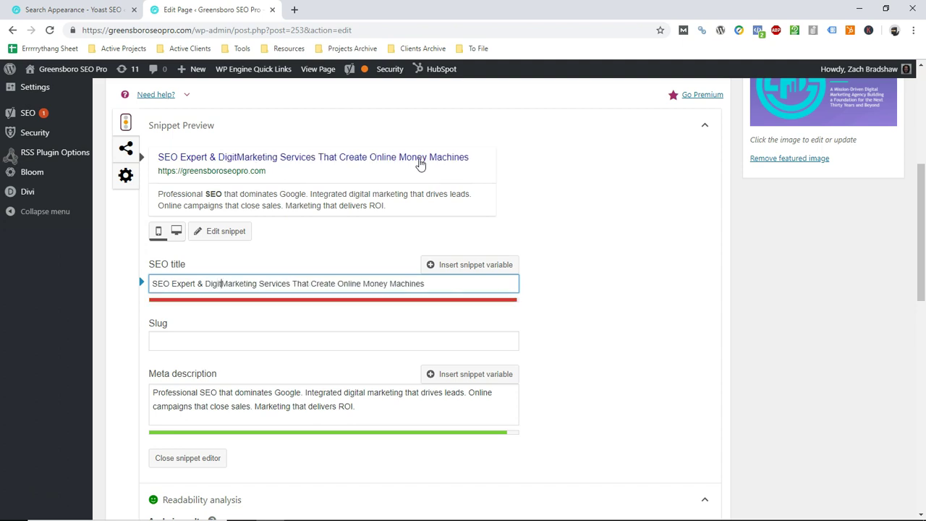
key(BackSpace)
key(BackSpace)
key(BackSpace)
text(al)
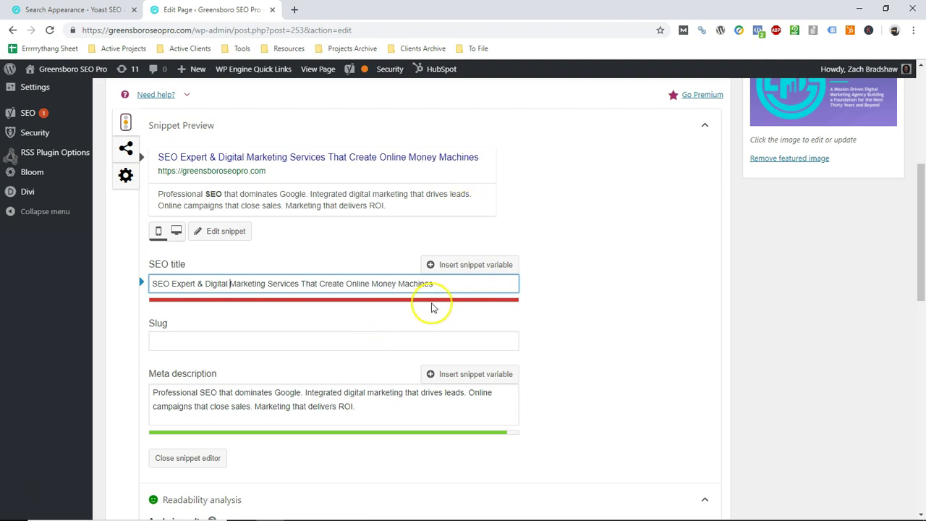
Step: Compare the mobile and desktop snippet previews of the lengthened SEO title, ending on the desktop preview
click(177, 233)
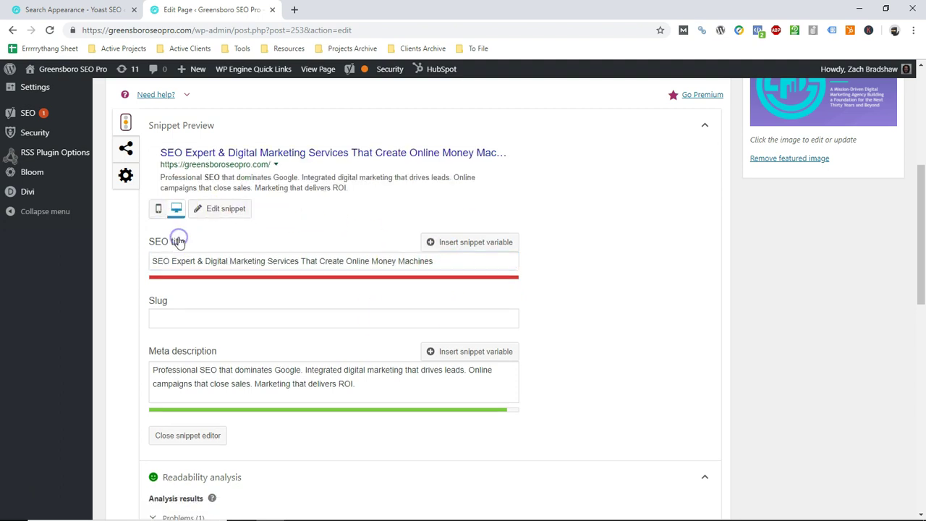
click(159, 226)
click(176, 231)
click(161, 216)
click(161, 216)
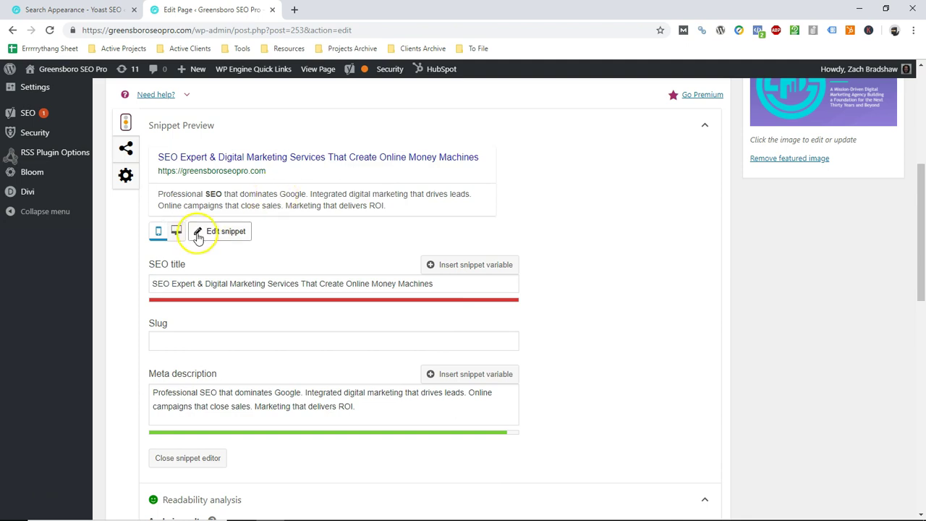
click(177, 230)
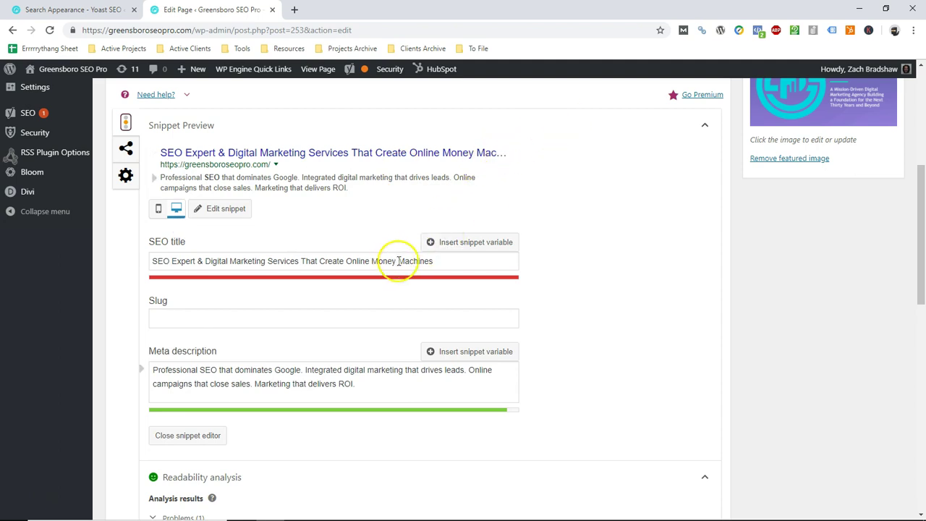
Step: Try replacing "Machines" with "FREEE" at the end of the SEO title, shorten it, and undo the replacement
drag(397, 261, 552, 275)
text(FRE)
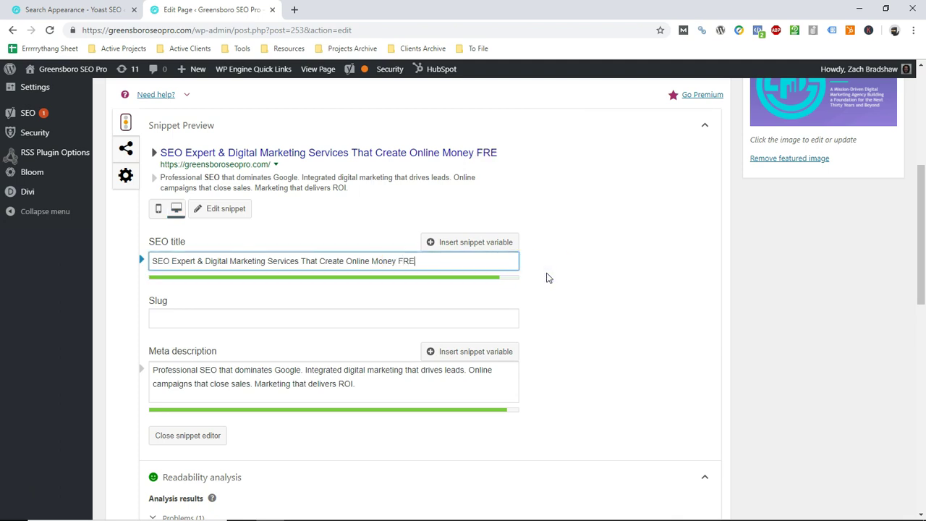
text(EE)
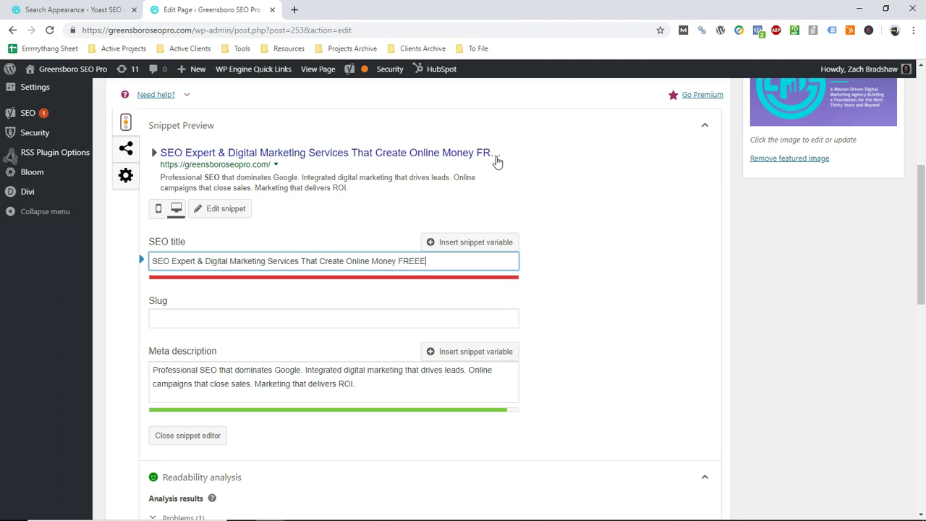
key(BackSpace)
key(BackSpace)
key(BackSpace)
key(BackSpace)
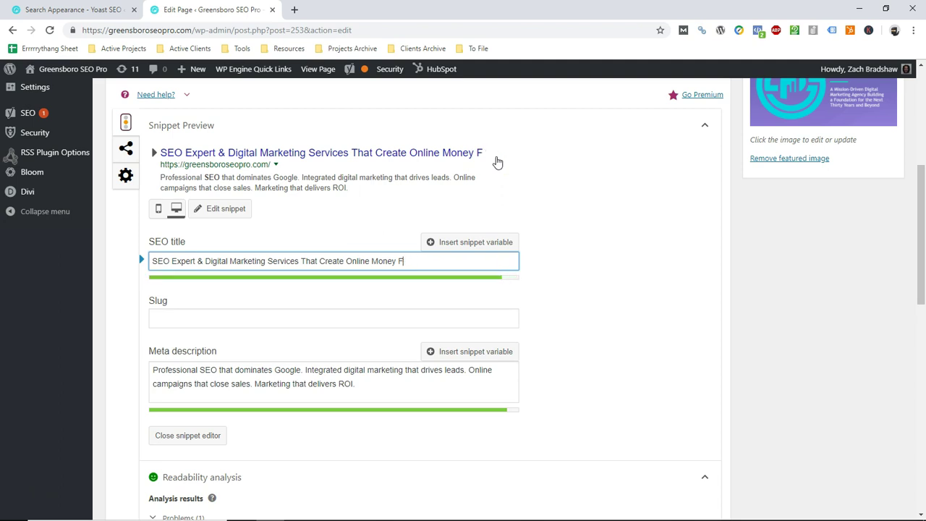
key(ctrl+z)
key(ctrl+z)
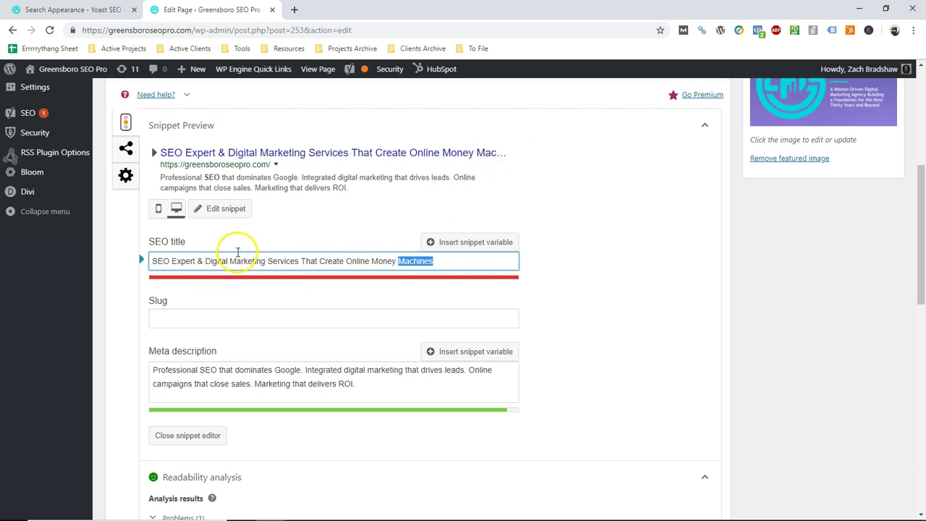
Step: Remove the word "Digital" from the SEO title and select the whole title
drag(231, 259, 207, 260)
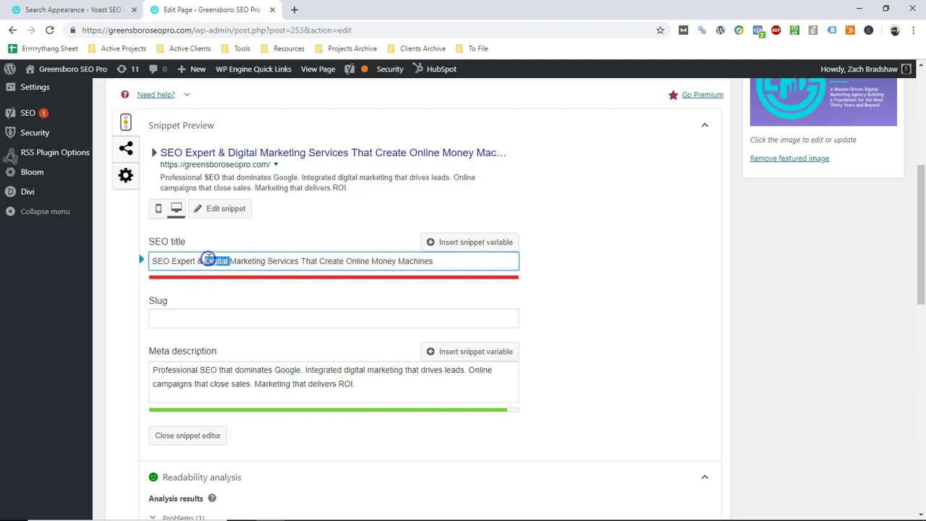
key(BackSpace)
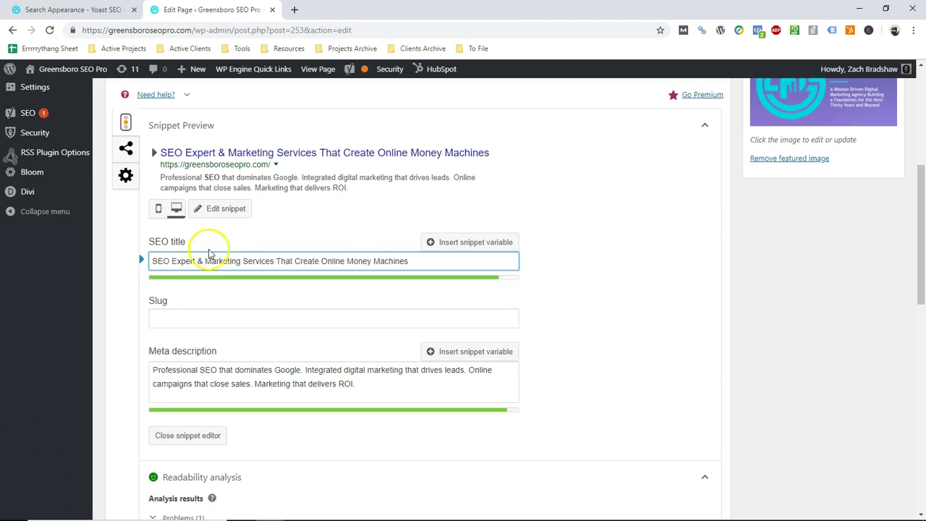
drag(421, 259, 118, 265)
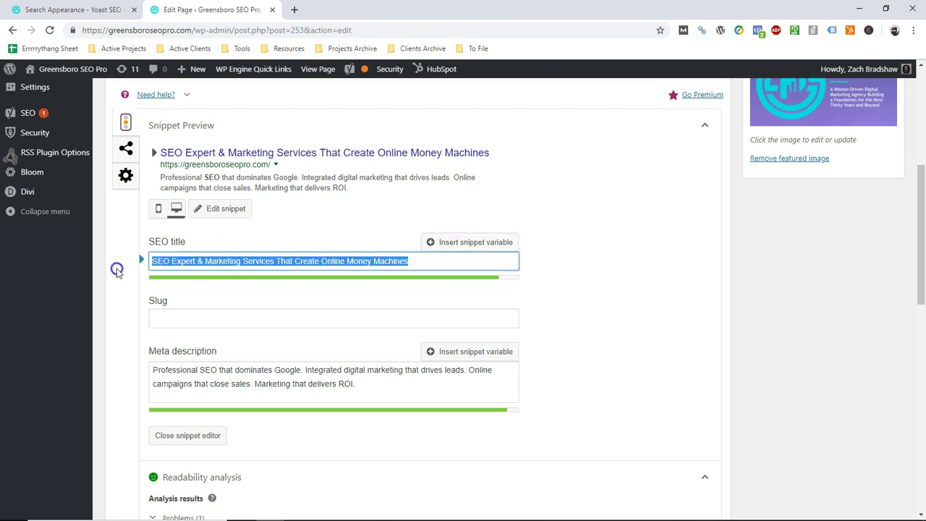
Step: Clear the SEO title and restore it, append a second copy of the whole title, and view the mobile snippet preview
key(BackSpace)
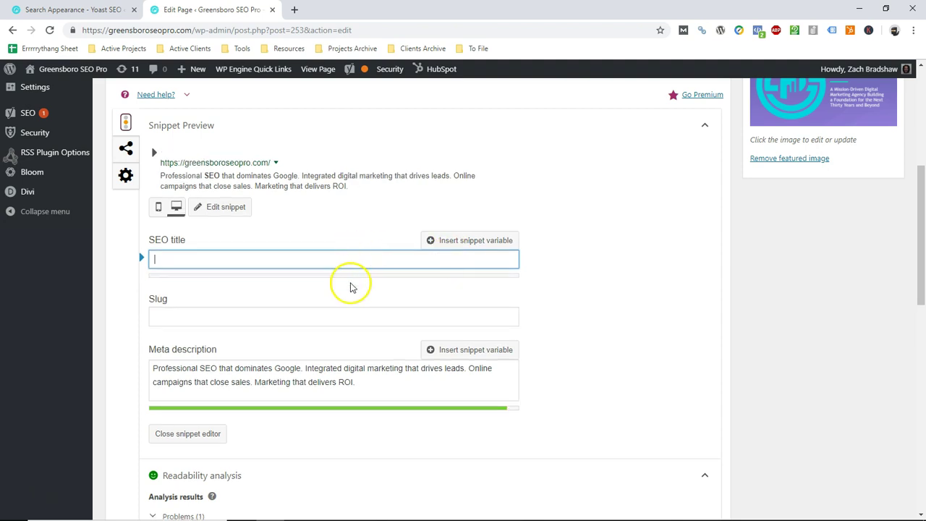
key(ctrl+z)
key(ctrl+c)
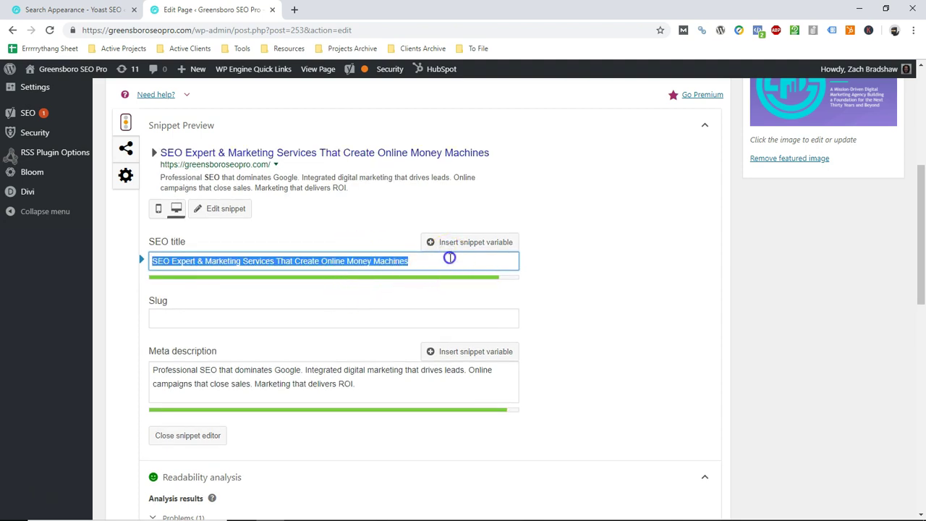
click(441, 260)
key(ctrl+v)
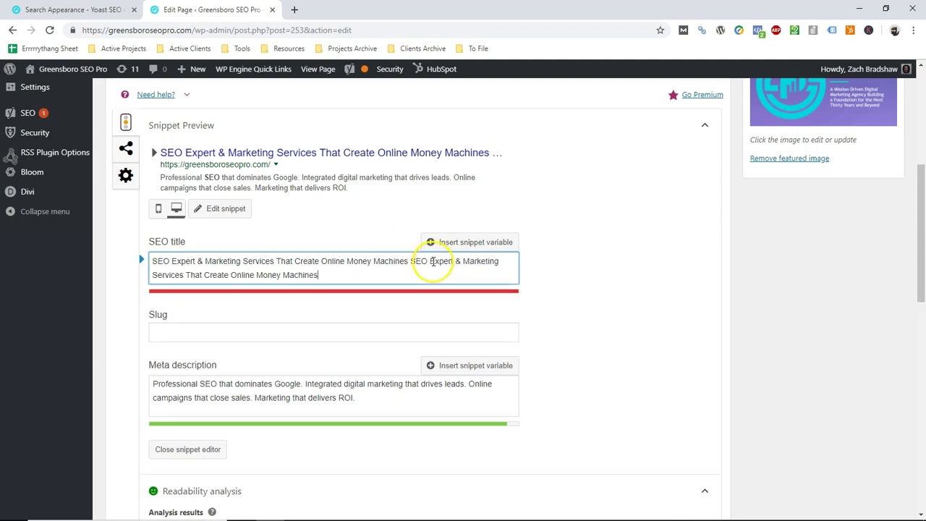
click(160, 220)
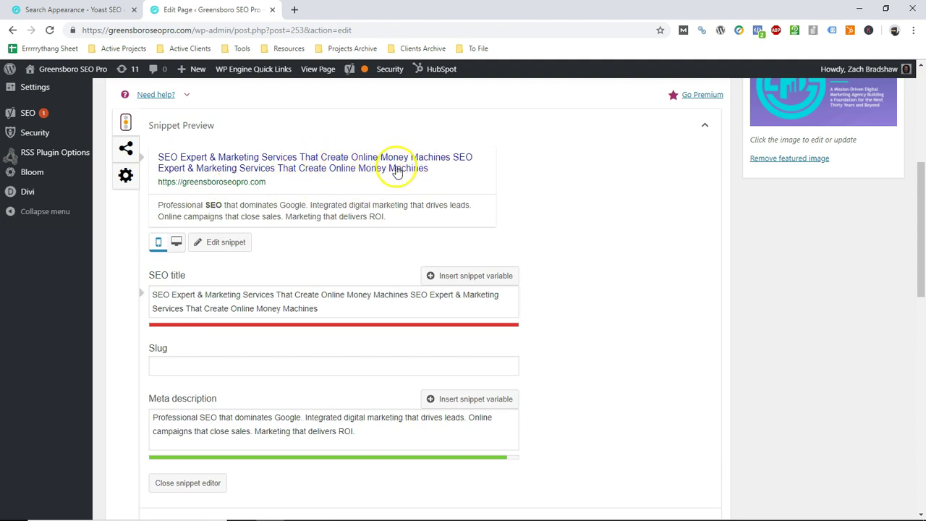
Step: Try adding a third copy of the title to the SEO title, undo it, and delete the second copy
click(348, 312)
key(ctrl+v)
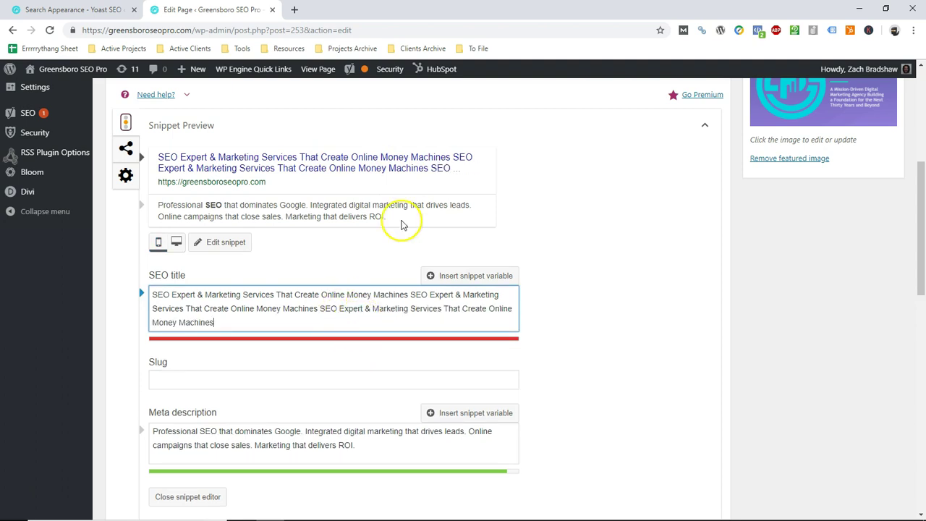
key(ctrl+z)
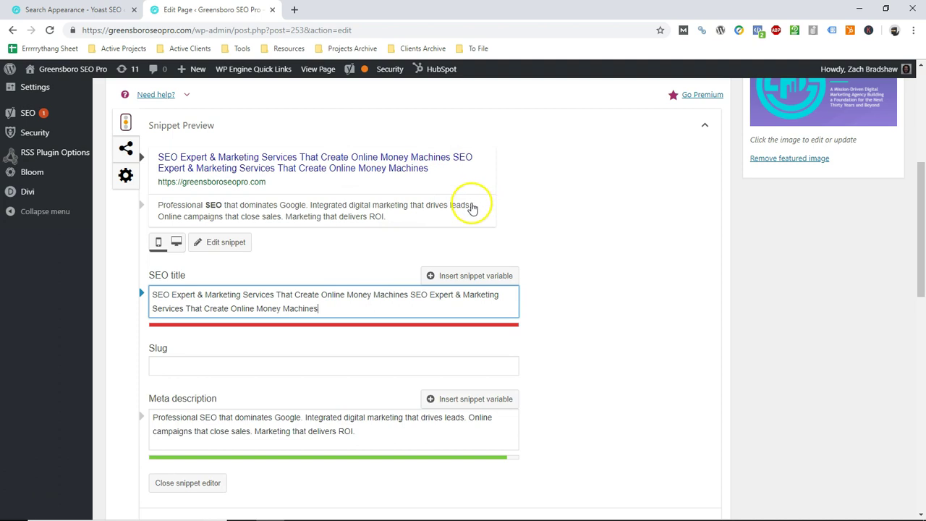
drag(352, 307, 410, 299)
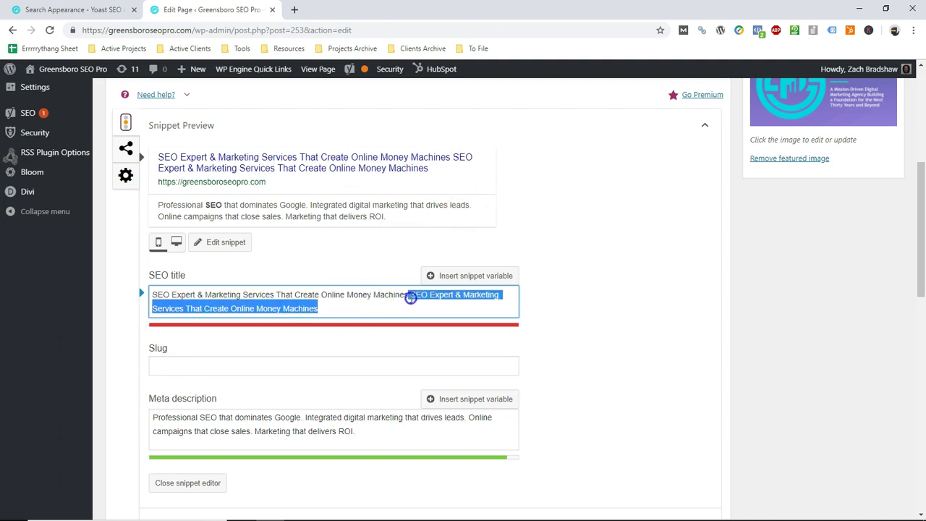
key(BackSpace)
Step: Try removing "campaigns that close sales. Marketing that delivers ROI." from the meta description and paste it back in
scroll(413, 366, down, 1)
click(358, 348)
drag(357, 349, 138, 350)
key(ctrl+c)
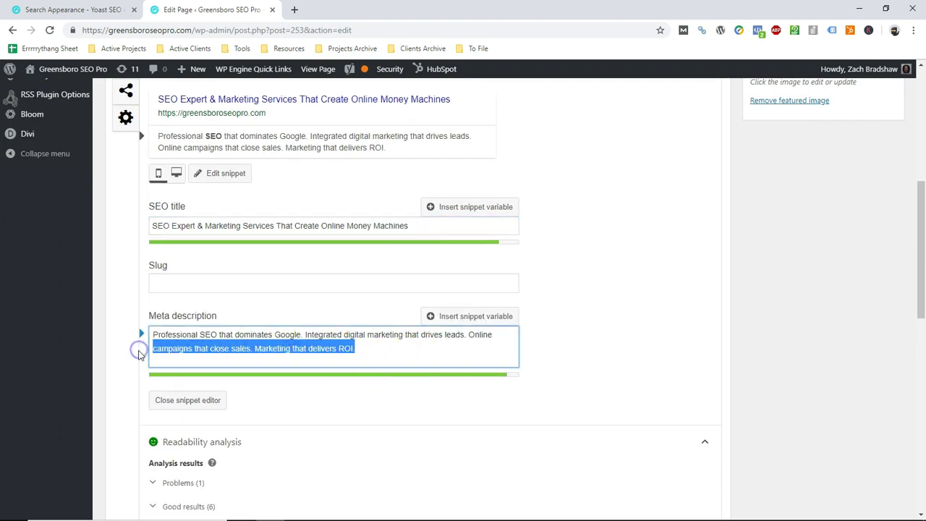
key(BackSpace)
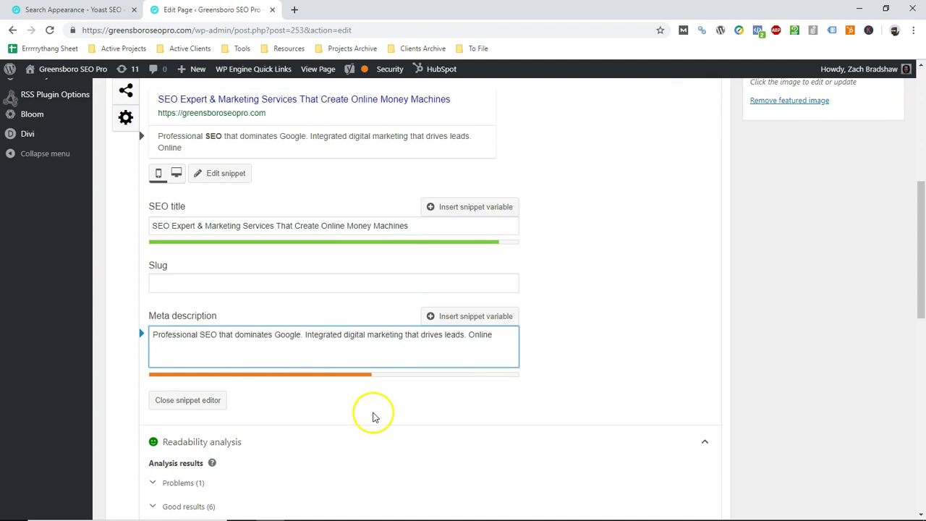
key(ctrl+v)
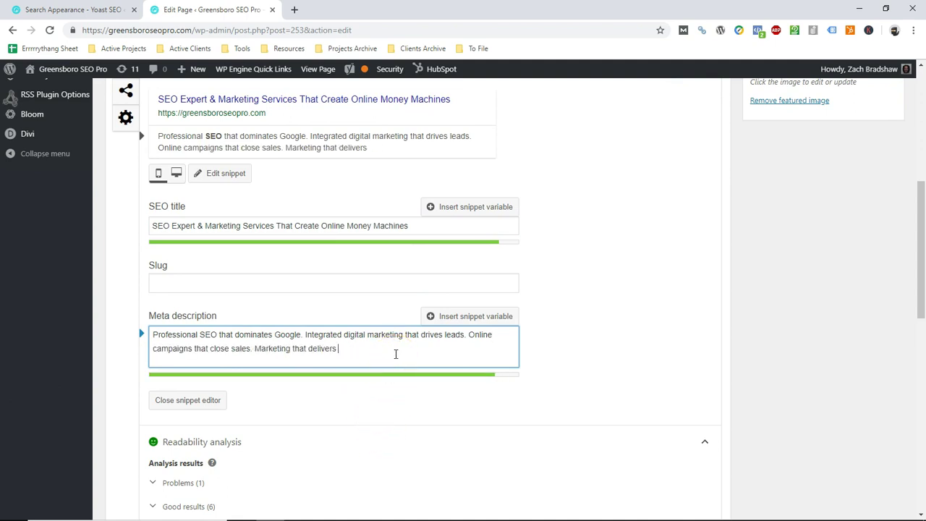
Step: Try ending the meta description with "return on investment" in place of "ROI.", and change the ending back to "ROI."
text(return on investment)
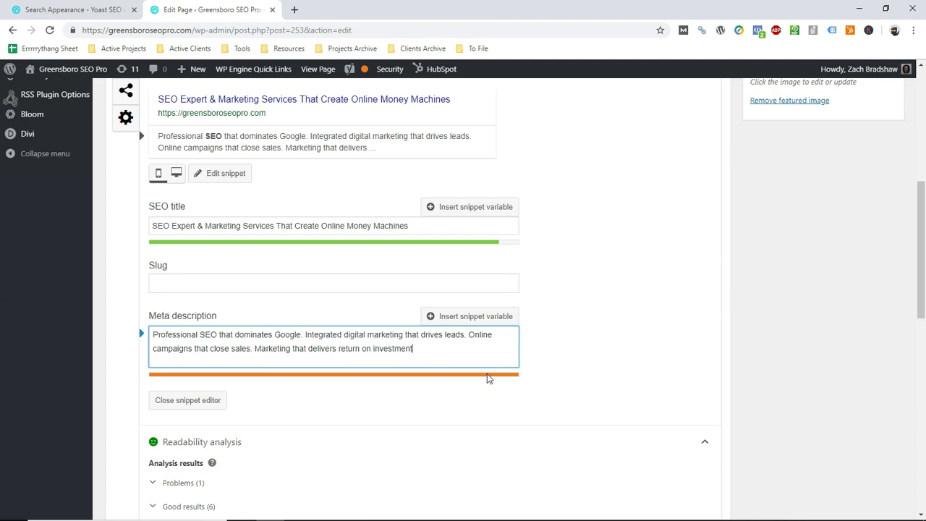
key(BackSpace)
key(BackSpace)
key(BackSpace)
key(BackSpace)
key(BackSpace)
key(BackSpace)
key(BackSpace)
key(BackSpace)
key(BackSpace)
key(BackSpace)
key(BackSpace)
key(BackSpace)
key(BackSpace)
key(BackSpace)
key(BackSpace)
key(BackSpace)
key(BackSpace)
key(BackSpace)
key(BackSpace)
key(BackSpace)
text(ro)
key(BackSpace)
key(BackSpace)
text(ROI.)
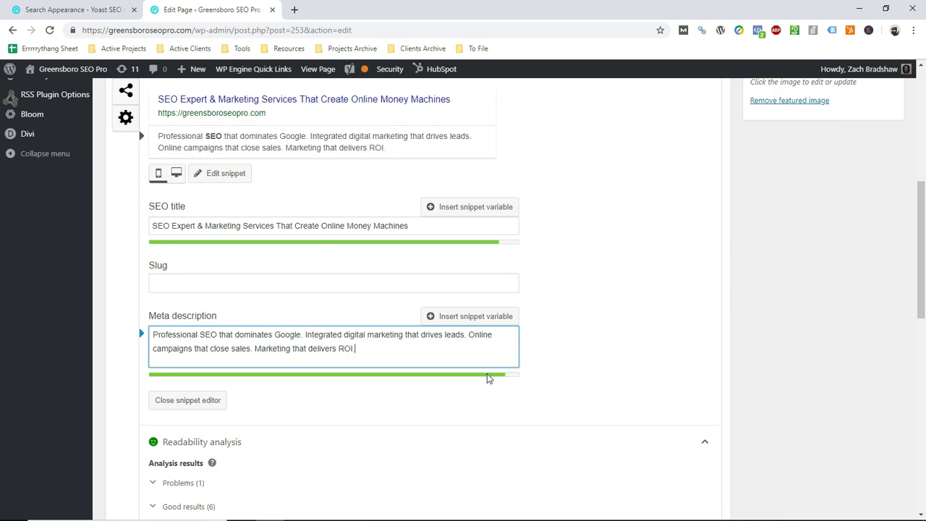